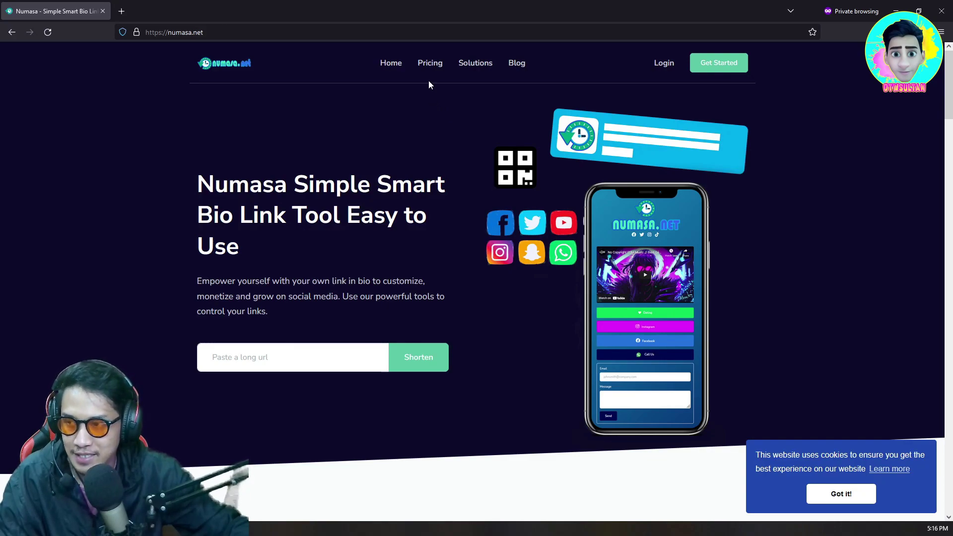
- Open the Pricing page and scroll through the Free plan's feature list to Get Started
{"action": "left_click", "coordinate": [429, 67]}
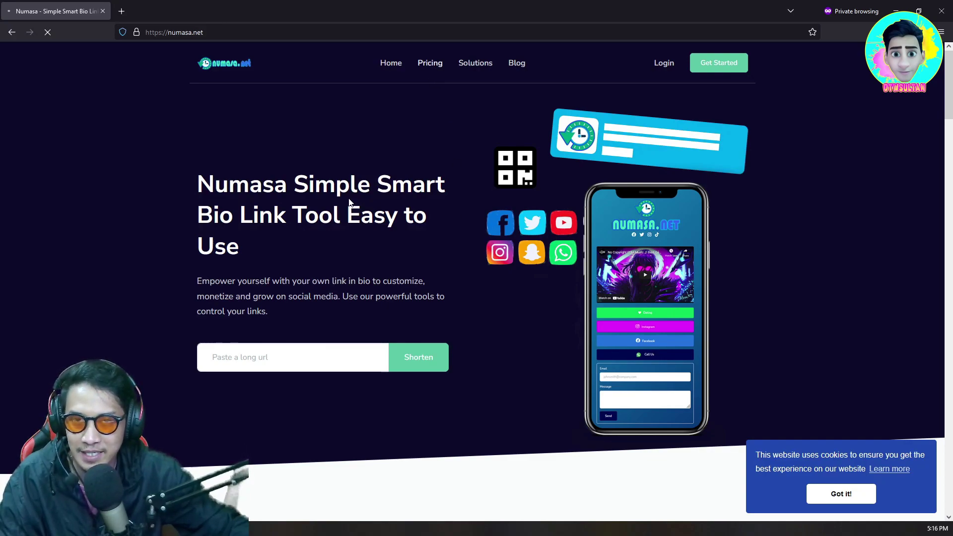
{"action": "scroll", "coordinate": [357, 202], "scroll_direction": "down", "scroll_amount": 3}
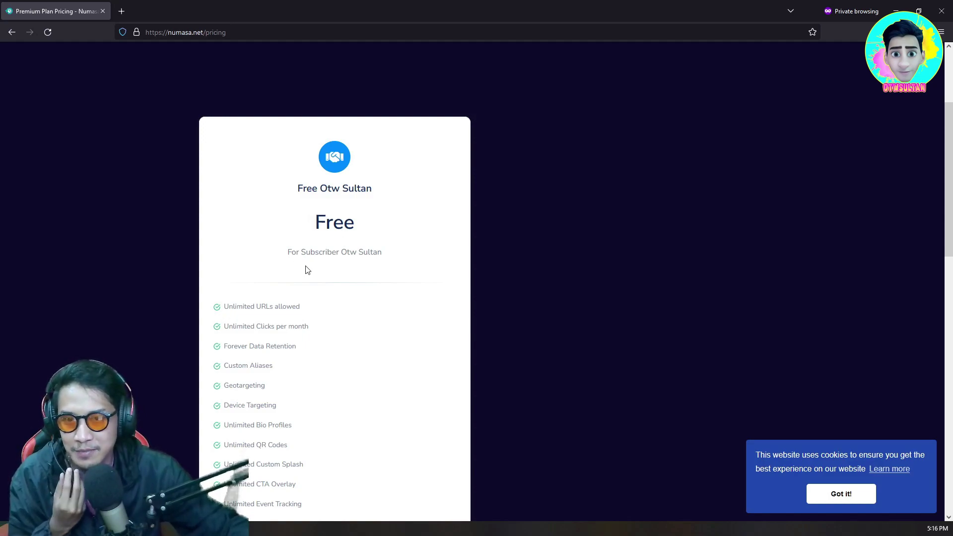
{"action": "scroll", "coordinate": [333, 269], "scroll_direction": "down", "scroll_amount": 1}
{"action": "scroll", "coordinate": [334, 268], "scroll_direction": "down", "scroll_amount": 1}
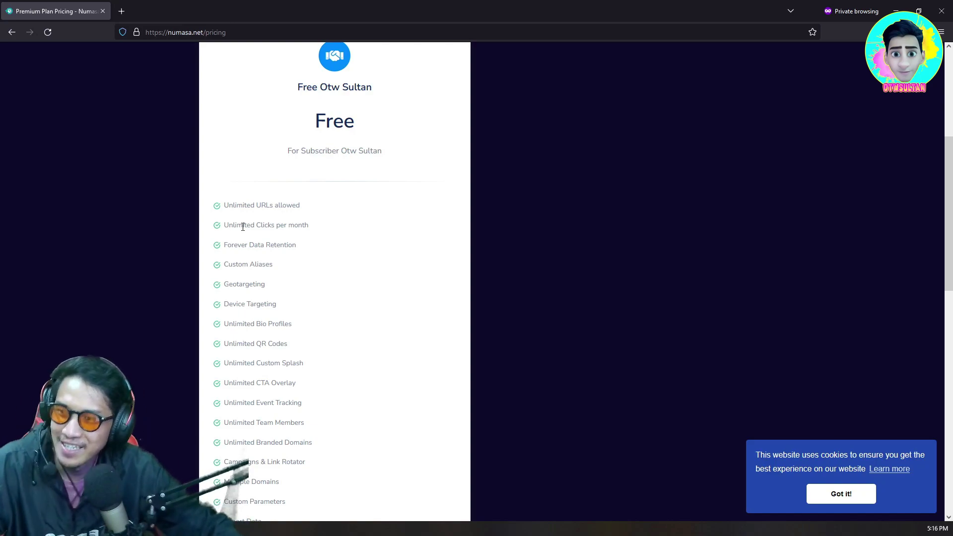
{"action": "scroll", "coordinate": [243, 223], "scroll_direction": "down", "scroll_amount": 2}
{"action": "scroll", "coordinate": [249, 174], "scroll_direction": "up", "scroll_amount": 1}
{"action": "scroll", "coordinate": [262, 159], "scroll_direction": "down", "scroll_amount": 1}
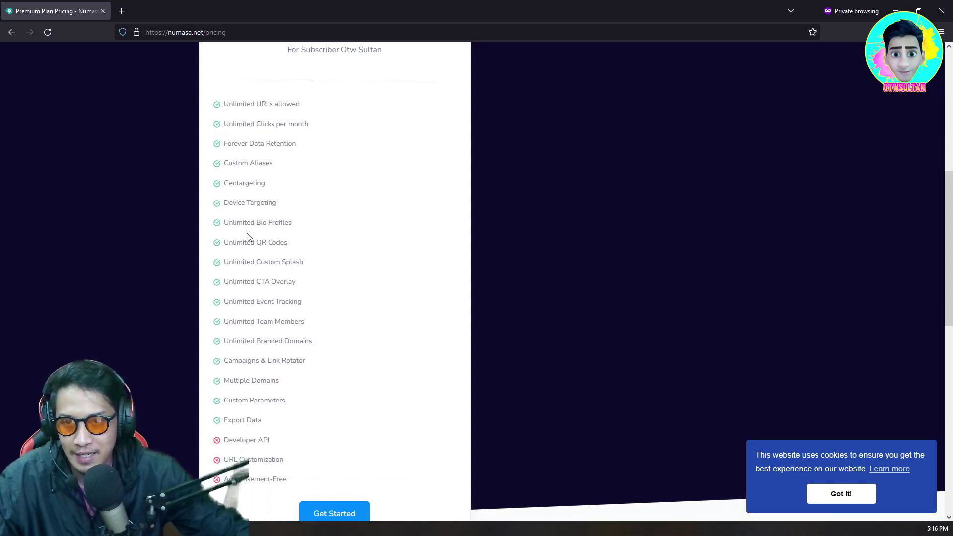
{"action": "scroll", "coordinate": [252, 162], "scroll_direction": "down", "scroll_amount": 2}
{"action": "scroll", "coordinate": [250, 171], "scroll_direction": "up", "scroll_amount": 2}
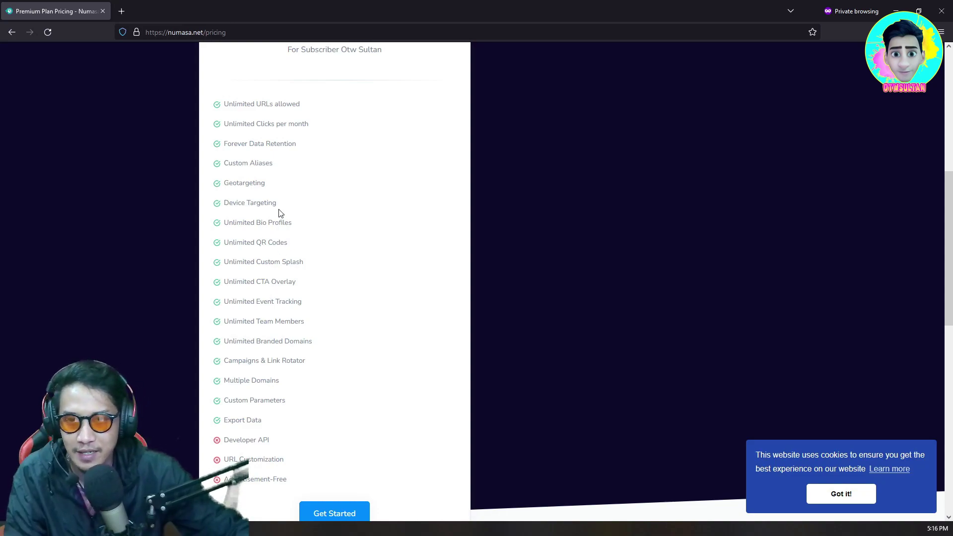
{"action": "scroll", "coordinate": [271, 193], "scroll_direction": "down", "scroll_amount": 1}
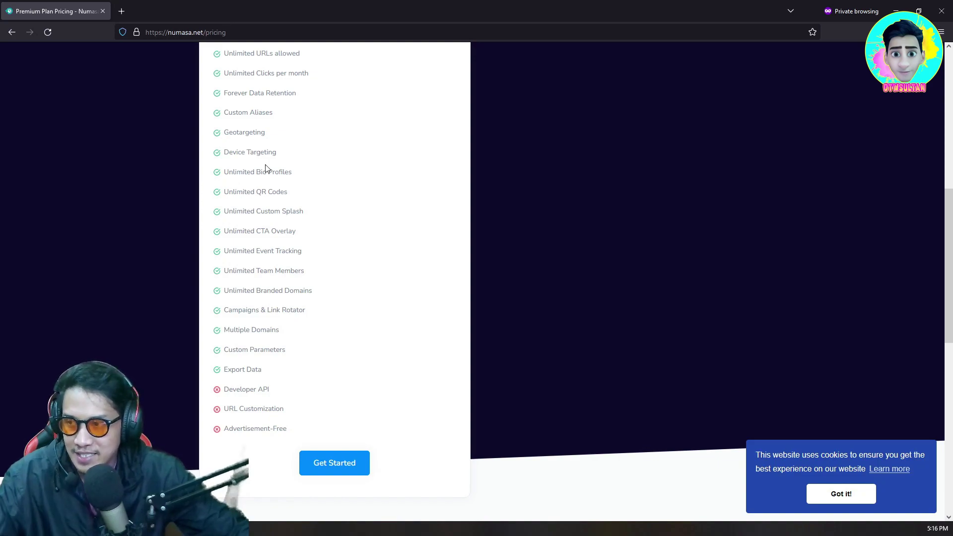
{"action": "scroll", "coordinate": [290, 185], "scroll_direction": "down", "scroll_amount": 2}
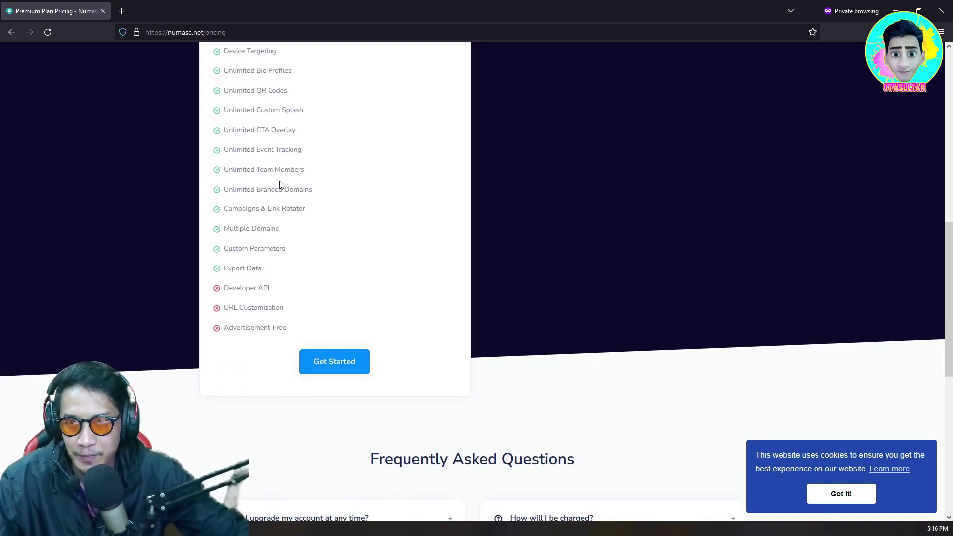
{"action": "scroll", "coordinate": [278, 185], "scroll_direction": "down", "scroll_amount": 1}
{"action": "scroll", "coordinate": [276, 184], "scroll_direction": "up", "scroll_amount": 2}
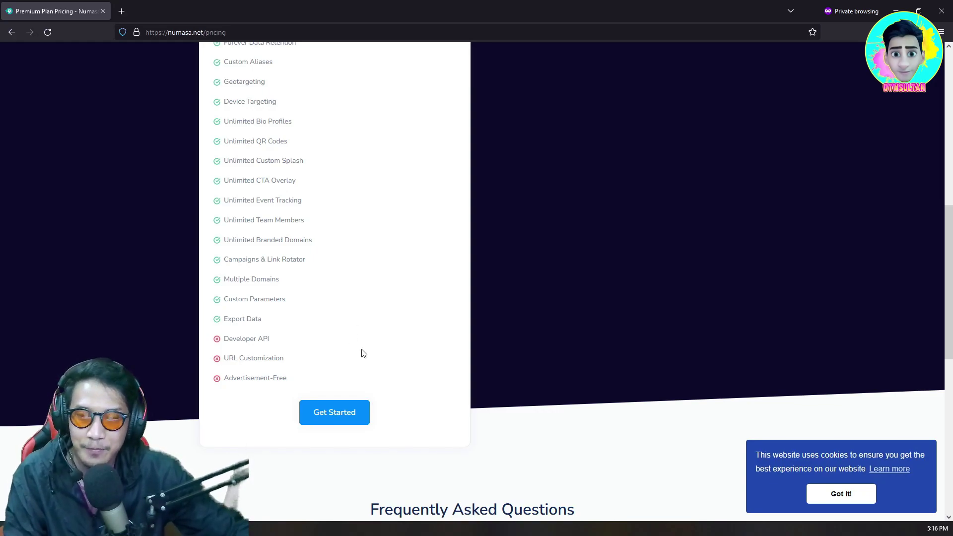
{"action": "scroll", "coordinate": [362, 353], "scroll_direction": "up", "scroll_amount": 3}
{"action": "scroll", "coordinate": [361, 363], "scroll_direction": "down", "scroll_amount": 5}
{"action": "scroll", "coordinate": [359, 372], "scroll_direction": "up", "scroll_amount": 3}
{"action": "scroll", "coordinate": [358, 379], "scroll_direction": "down", "scroll_amount": 2}
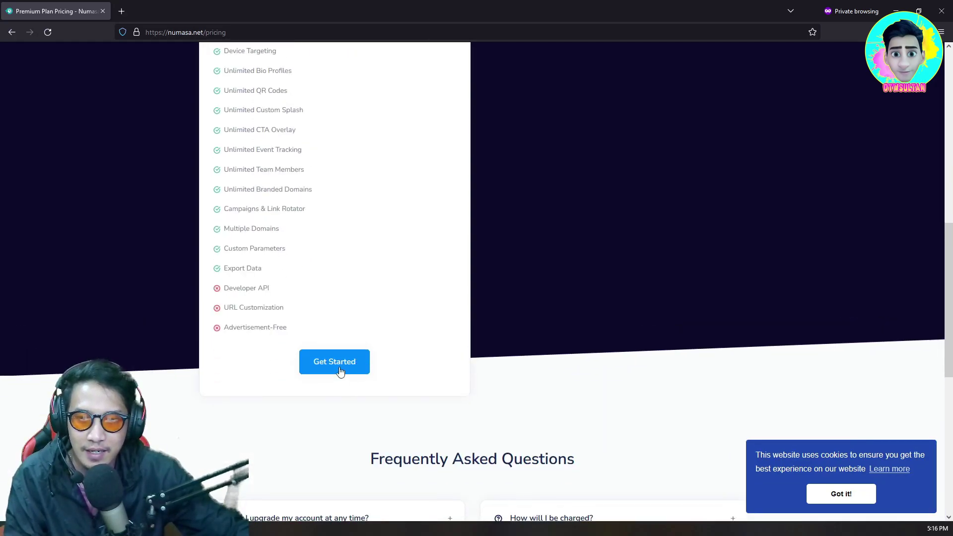
- Start the Free plan sign-up and enter a username and the e-mail address
{"action": "left_click", "coordinate": [338, 368]}
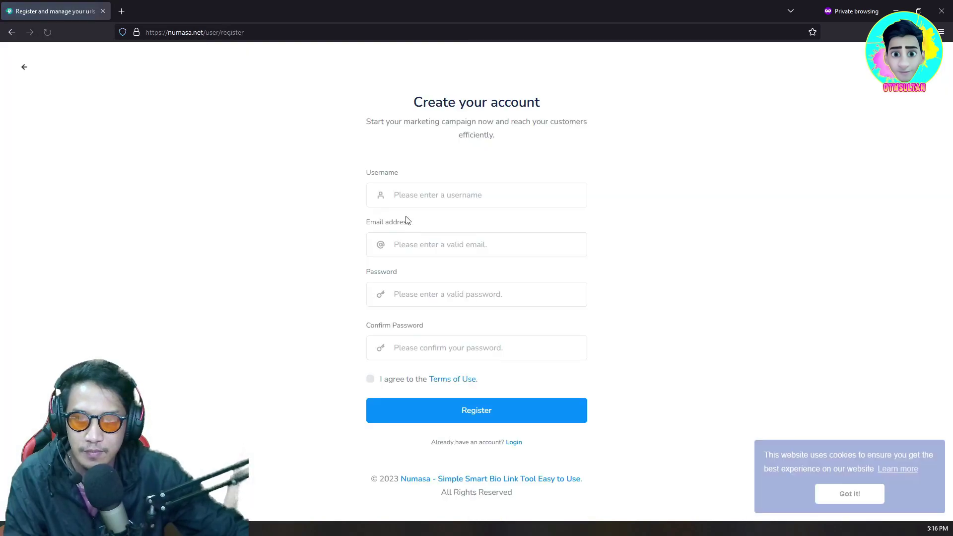
{"action": "left_click", "coordinate": [411, 199]}
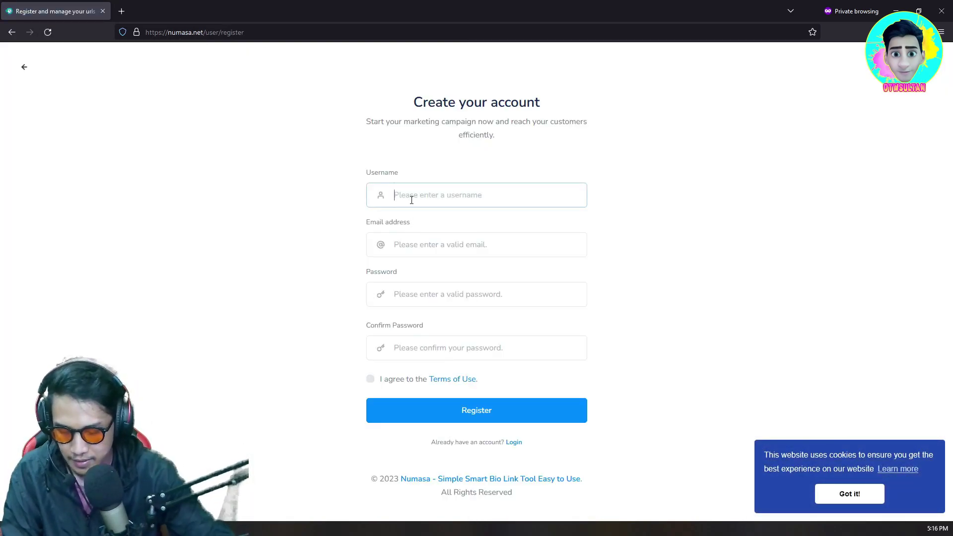
{"action": "type", "text": "icadt"}
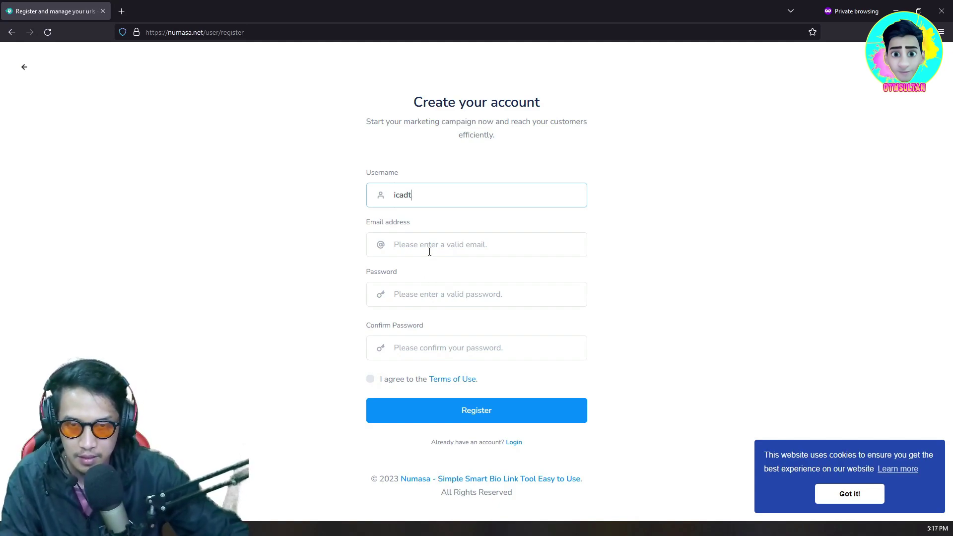
{"action": "left_click", "coordinate": [429, 252]}
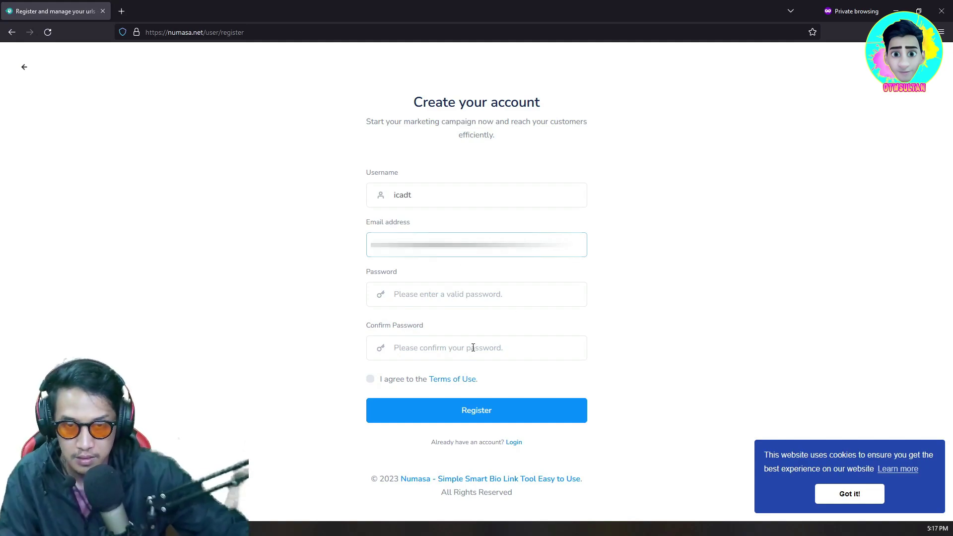
- Enter and confirm the account password, accept the Terms of Use, and register
{"action": "left_click", "coordinate": [472, 294]}
{"action": "left_click", "coordinate": [531, 351]}
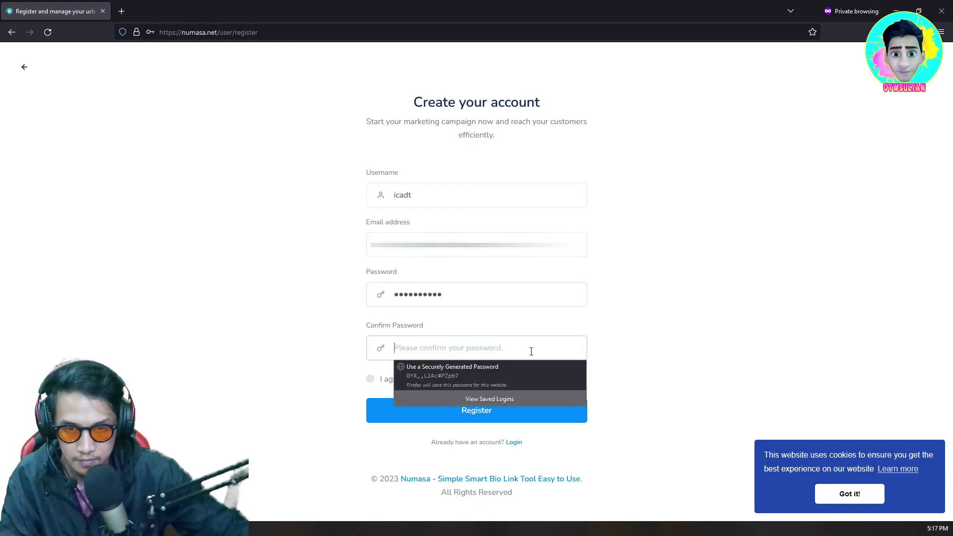
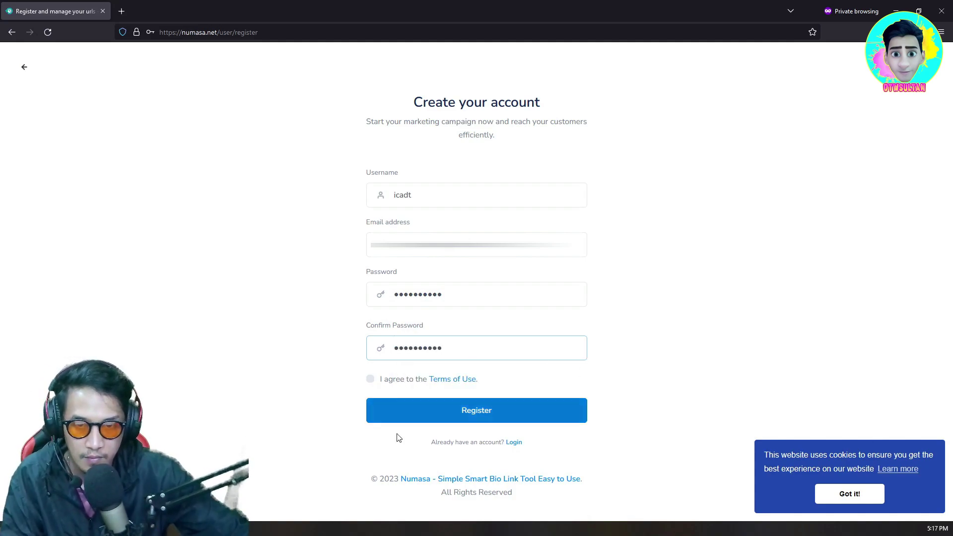
{"action": "left_click", "coordinate": [370, 379]}
{"action": "left_click", "coordinate": [452, 419]}
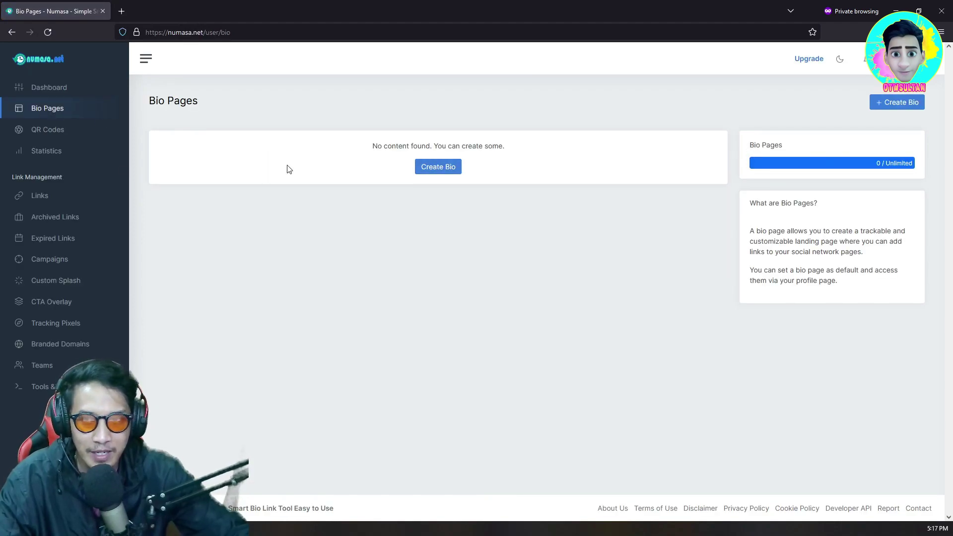
- Visit the QR Codes, Statistics and Links pages, reviewing the statistics charts, then return to Dashboard
{"action": "left_click", "coordinate": [54, 134]}
{"action": "left_click", "coordinate": [52, 154]}
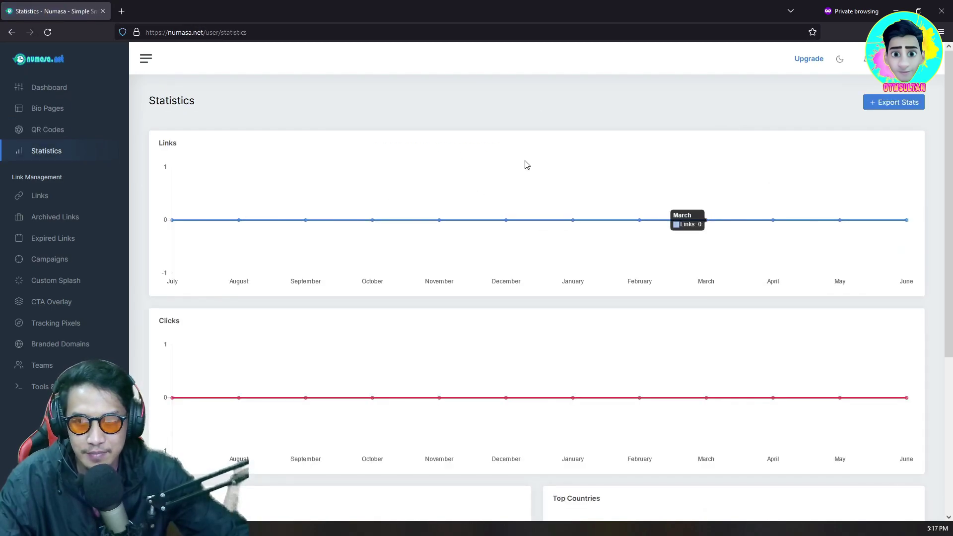
{"action": "scroll", "coordinate": [713, 183], "scroll_direction": "down", "scroll_amount": 3}
{"action": "scroll", "coordinate": [696, 184], "scroll_direction": "up", "scroll_amount": 3}
{"action": "scroll", "coordinate": [531, 180], "scroll_direction": "down", "scroll_amount": 3}
{"action": "scroll", "coordinate": [530, 180], "scroll_direction": "up", "scroll_amount": 2}
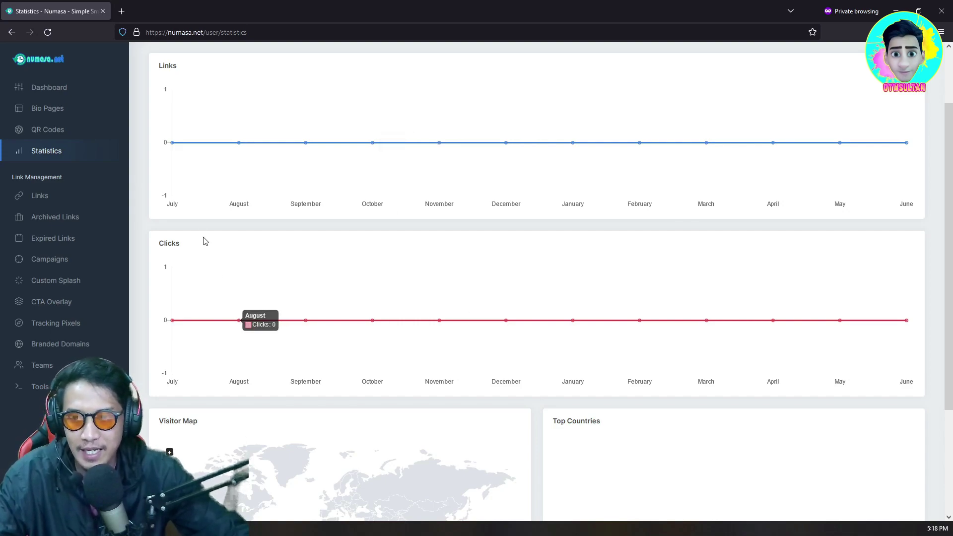
{"action": "scroll", "coordinate": [187, 255], "scroll_direction": "down", "scroll_amount": 3}
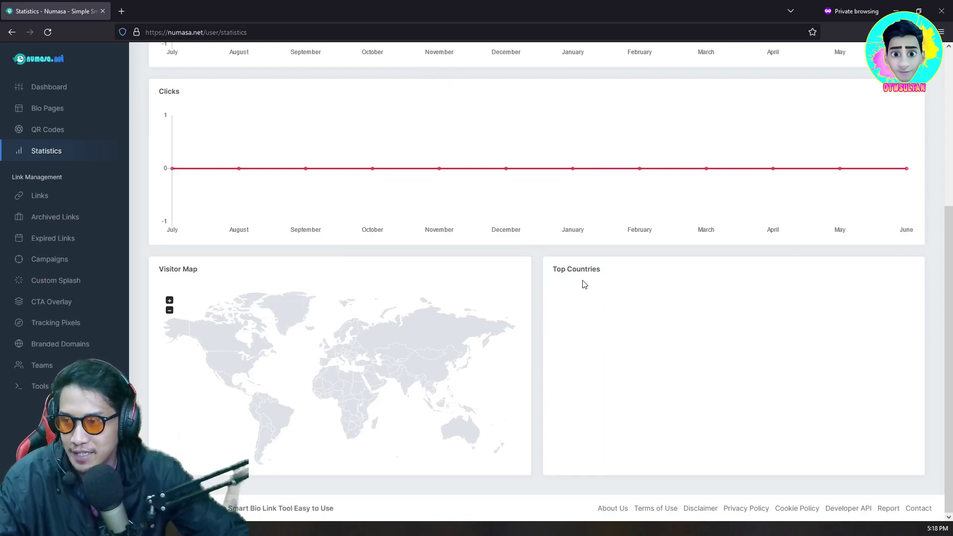
{"action": "scroll", "coordinate": [290, 219], "scroll_direction": "up", "scroll_amount": 2}
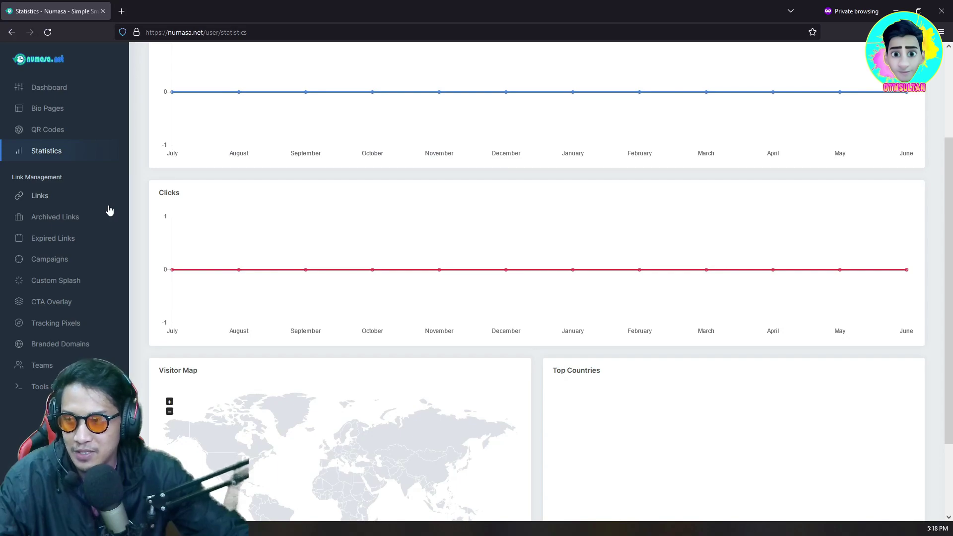
{"action": "left_click", "coordinate": [37, 196]}
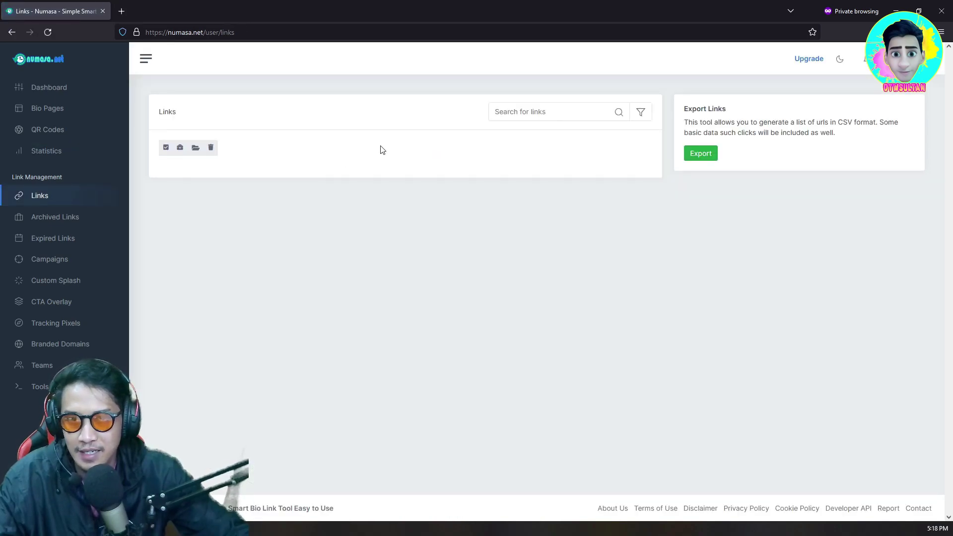
{"action": "left_click", "coordinate": [62, 85]}
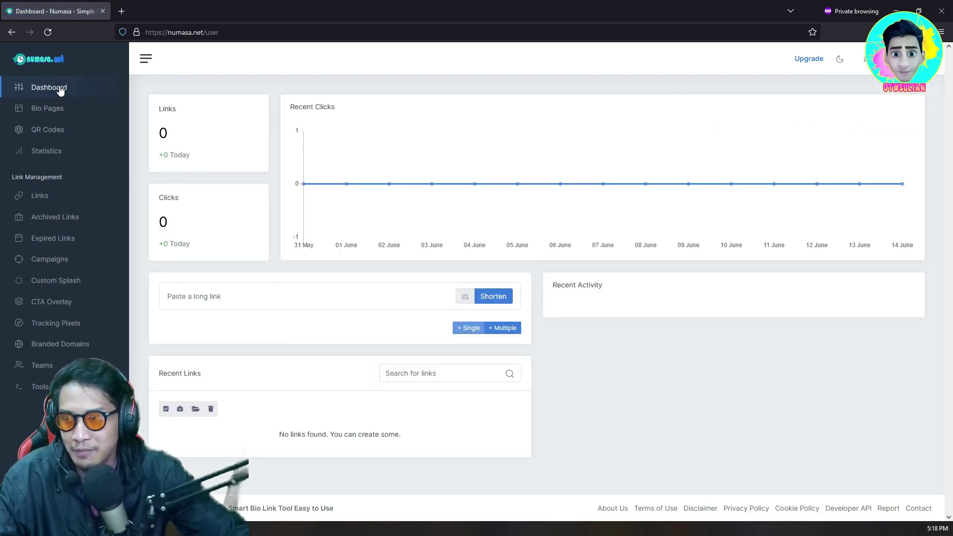
{"action": "left_click", "coordinate": [465, 297]}
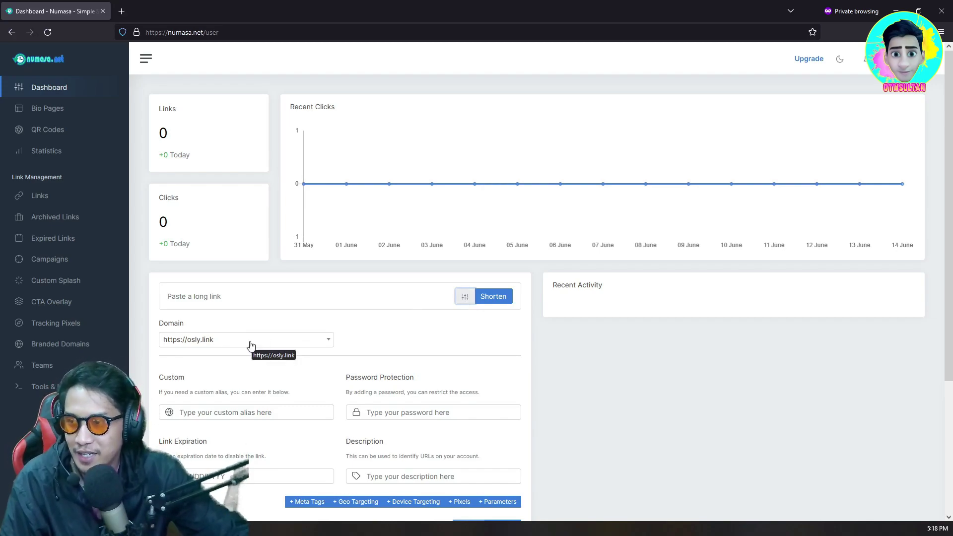
{"action": "left_click", "coordinate": [251, 340]}
{"action": "left_click", "coordinate": [250, 340]}
{"action": "left_click", "coordinate": [251, 340]}
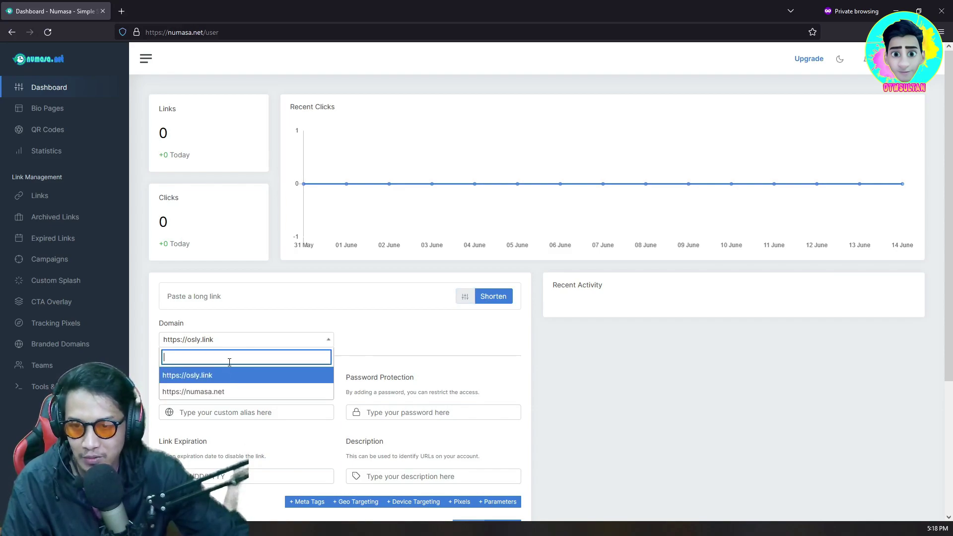
{"action": "left_click", "coordinate": [231, 346]}
{"action": "scroll", "coordinate": [230, 346], "scroll_direction": "down", "scroll_amount": 3}
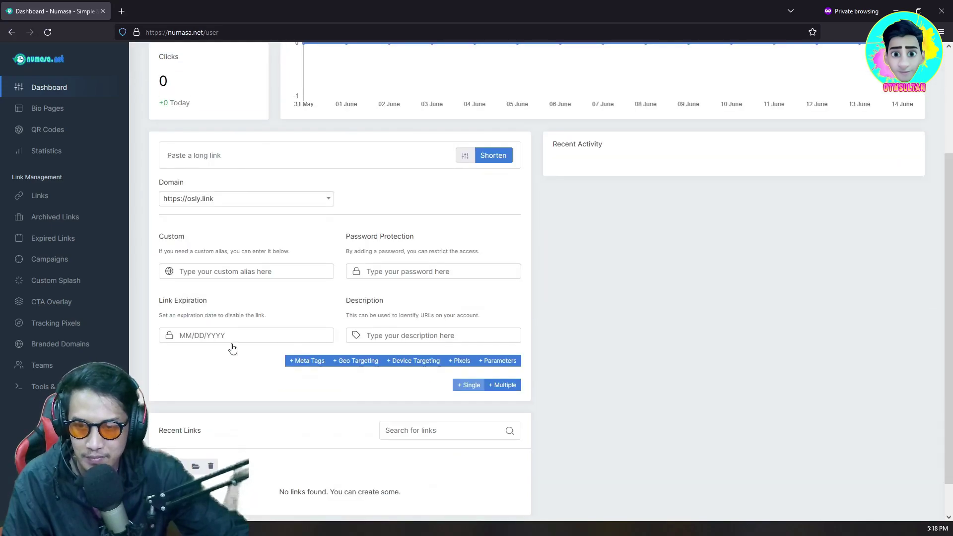
{"action": "left_click", "coordinate": [206, 261]}
{"action": "left_click", "coordinate": [169, 261]}
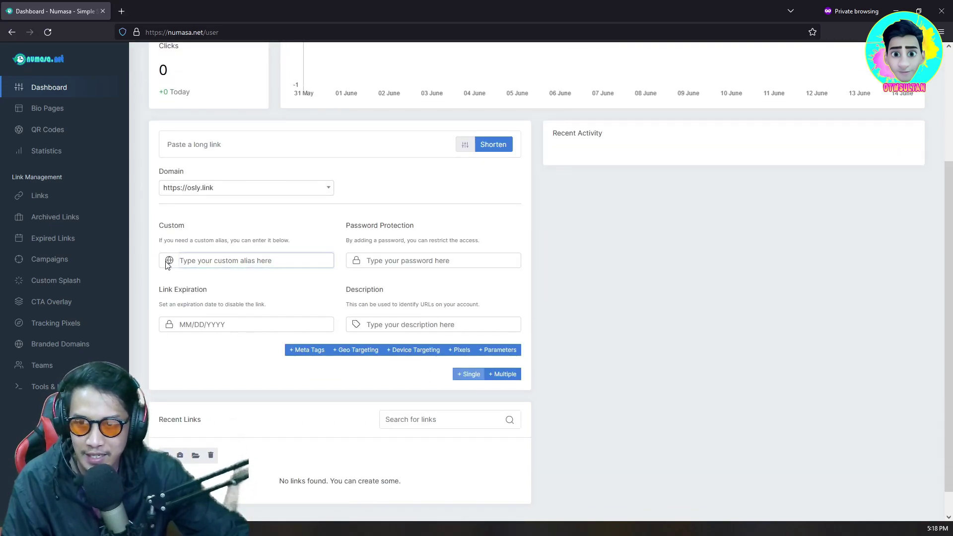
{"action": "left_click", "coordinate": [185, 259]}
{"action": "left_click", "coordinate": [385, 259]}
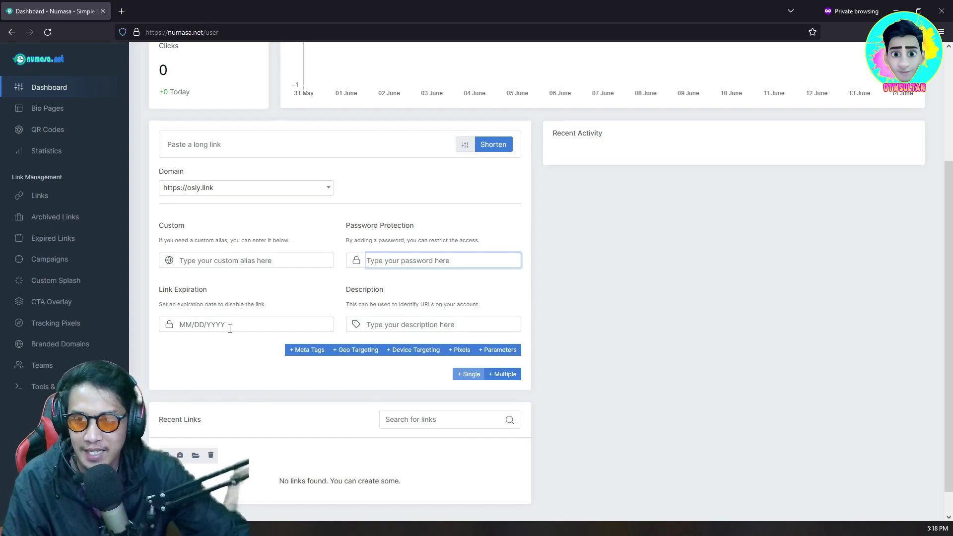
{"action": "left_click", "coordinate": [393, 326]}
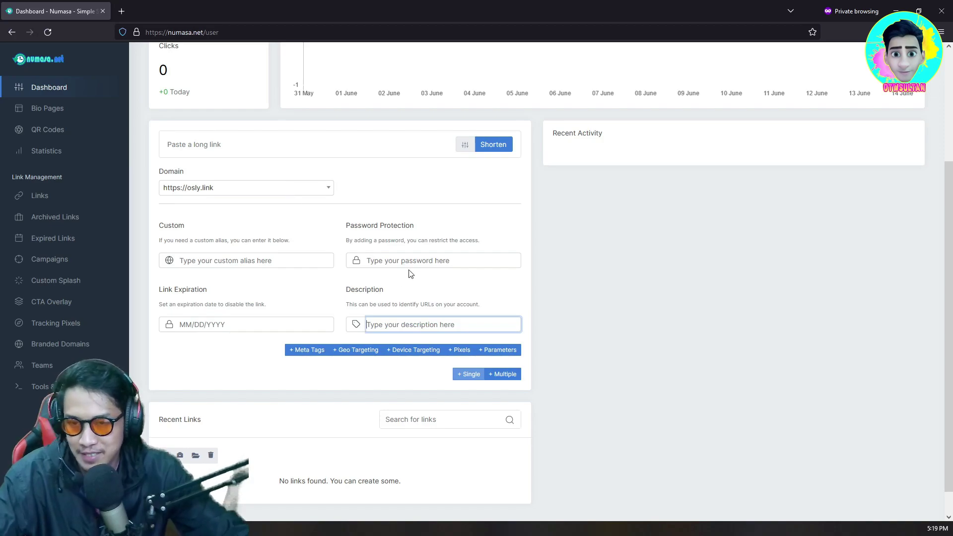
- Add the Meta Tags options, cancelling the banner image file picker without choosing a file
{"action": "scroll", "coordinate": [392, 307], "scroll_direction": "down", "scroll_amount": 1}
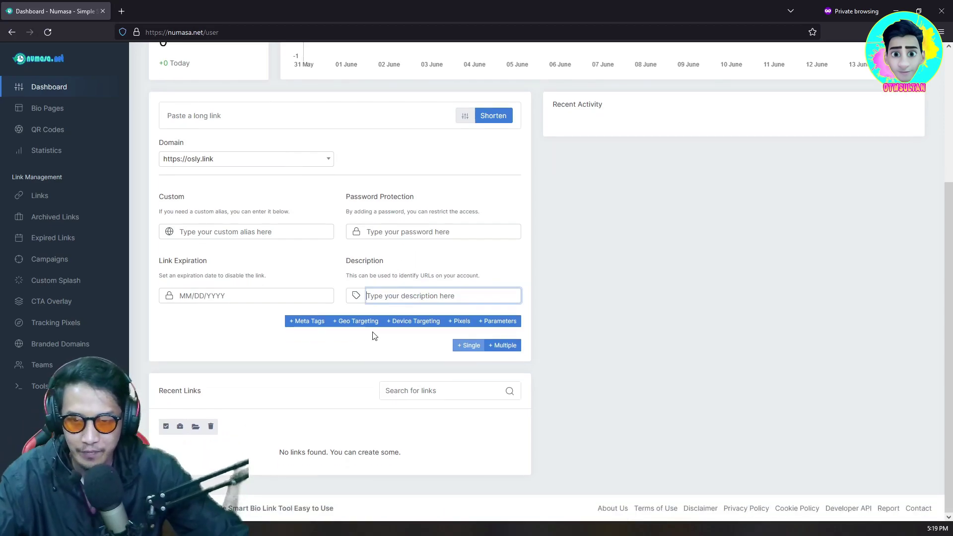
{"action": "left_click", "coordinate": [309, 330]}
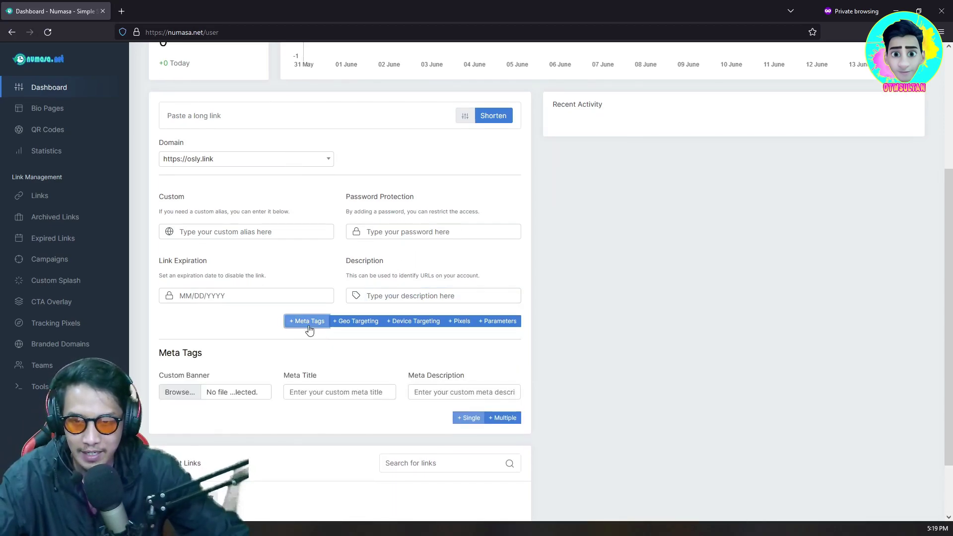
{"action": "left_click", "coordinate": [200, 392]}
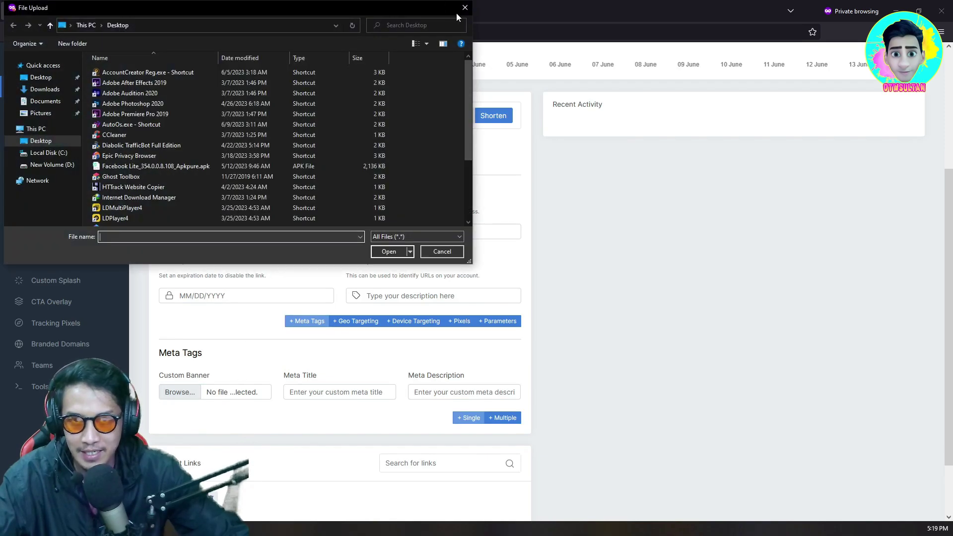
{"action": "left_click", "coordinate": [465, 10]}
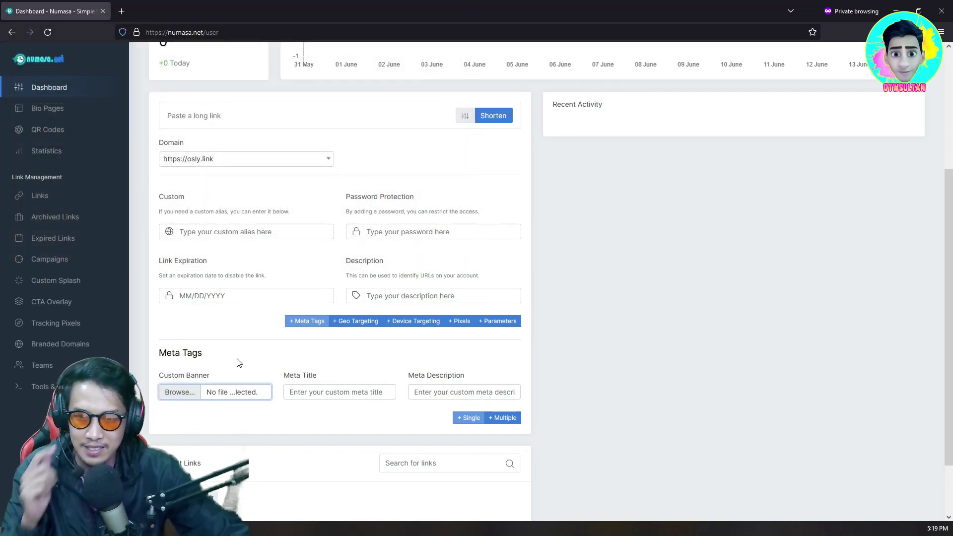
- Add Geo Targeting, leaving the country at United States with All States
{"action": "left_click", "coordinate": [356, 322]}
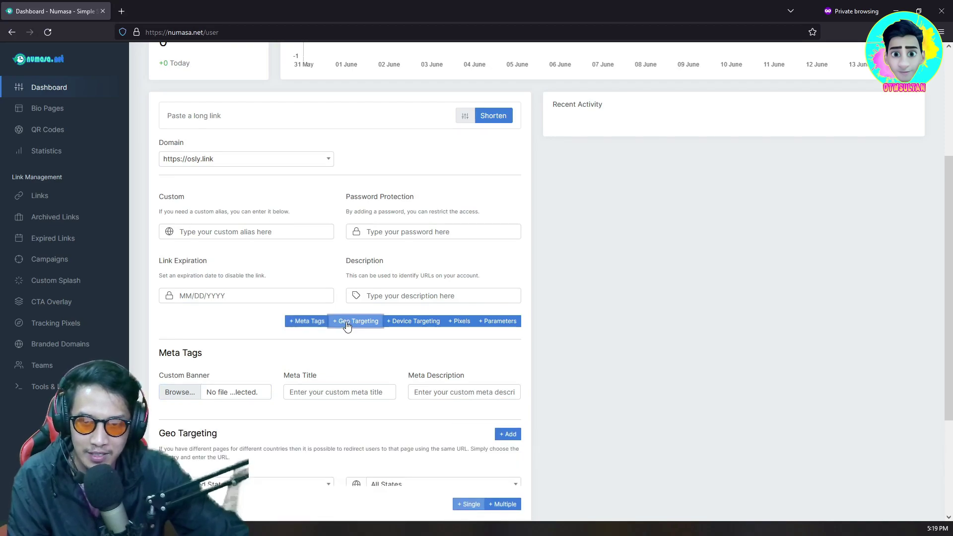
{"action": "scroll", "coordinate": [305, 366], "scroll_direction": "down", "scroll_amount": 2}
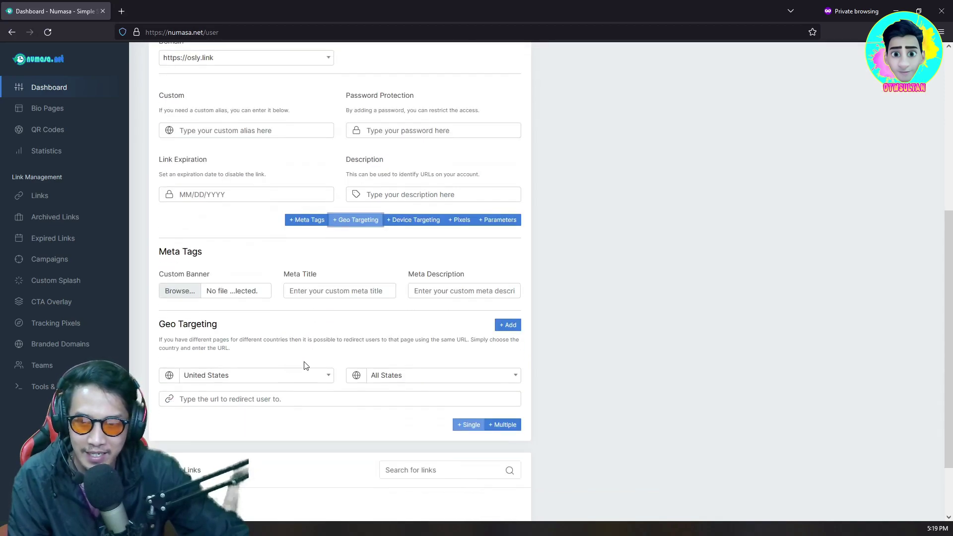
{"action": "left_click", "coordinate": [237, 403]}
{"action": "scroll", "coordinate": [213, 309], "scroll_direction": "down", "scroll_amount": 2}
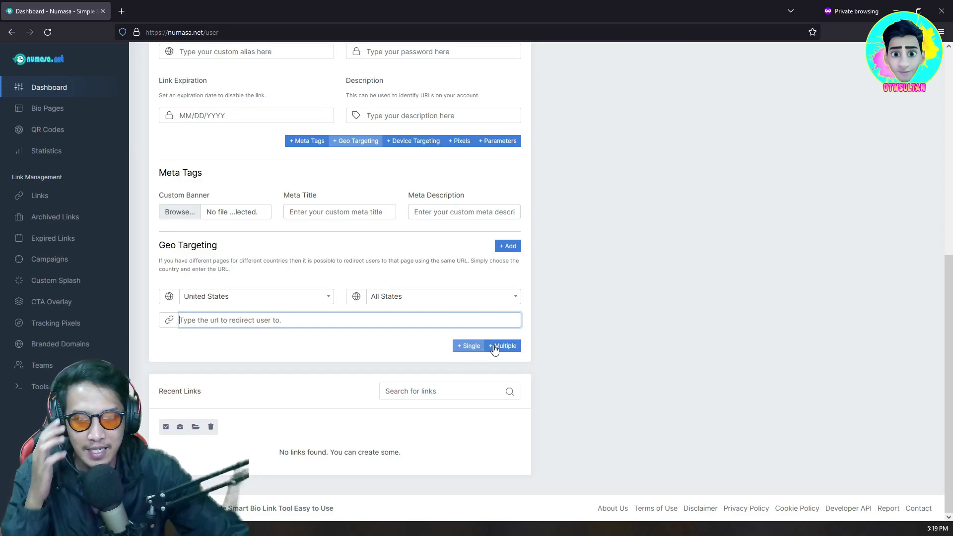
{"action": "left_click", "coordinate": [421, 298]}
{"action": "scroll", "coordinate": [416, 357], "scroll_direction": "down", "scroll_amount": 4}
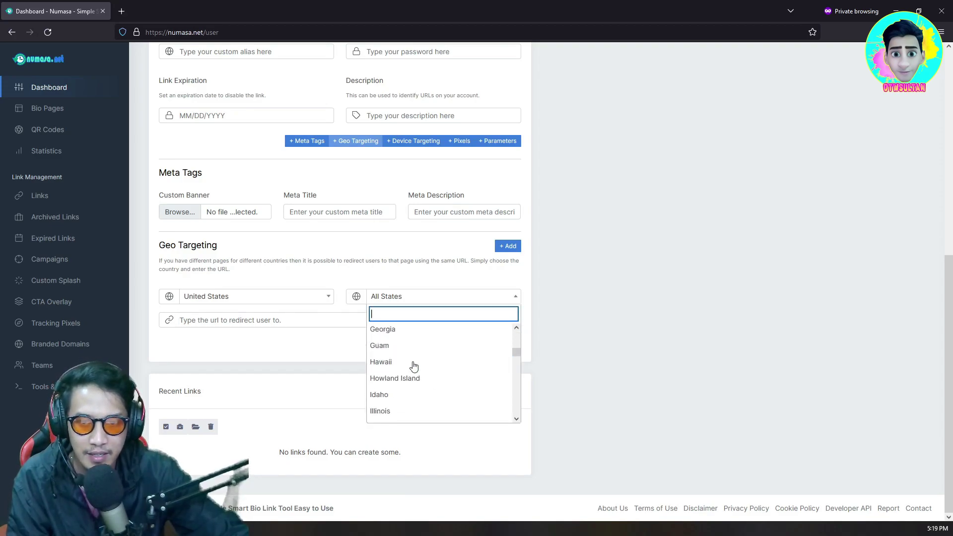
{"action": "scroll", "coordinate": [414, 367], "scroll_direction": "down", "scroll_amount": 15}
{"action": "left_click", "coordinate": [278, 347]}
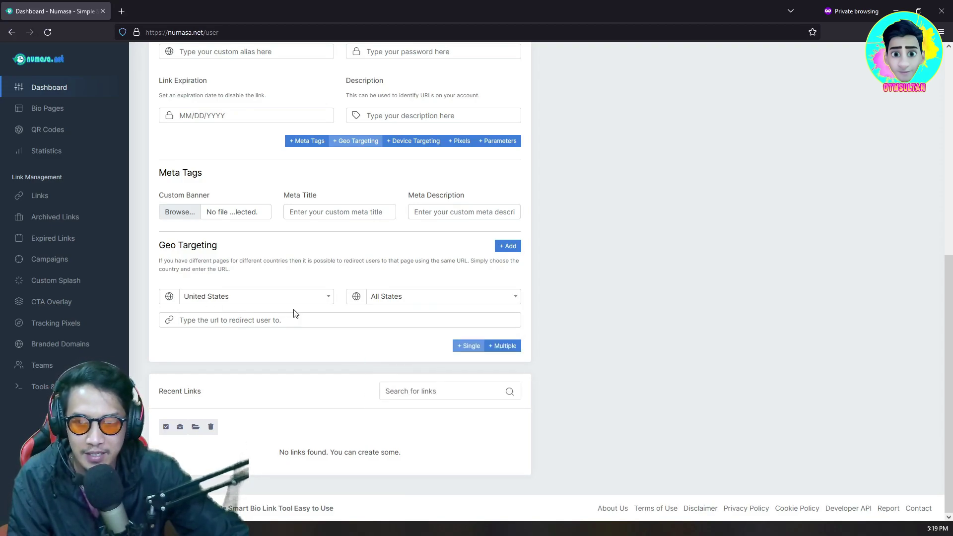
{"action": "scroll", "coordinate": [292, 314], "scroll_direction": "up", "scroll_amount": 8}
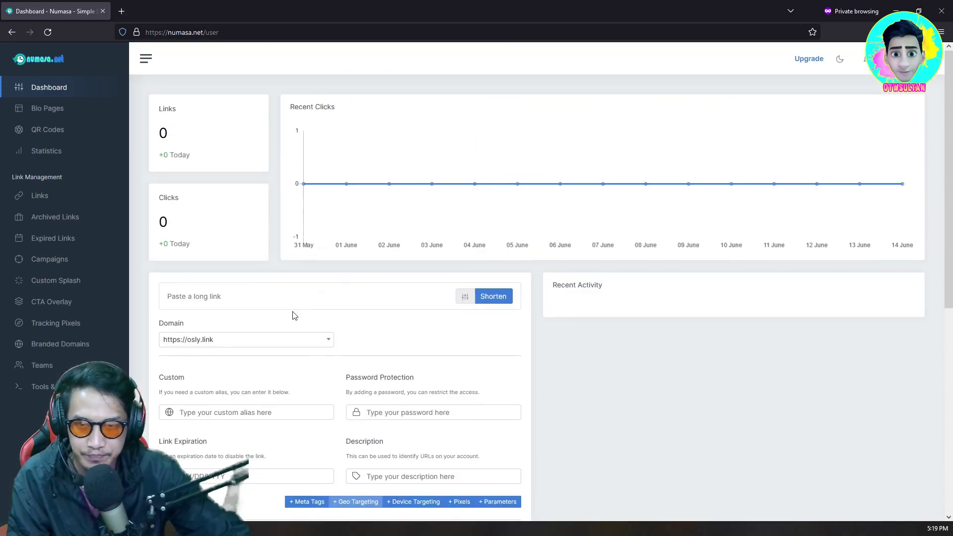
{"action": "scroll", "coordinate": [298, 313], "scroll_direction": "down", "scroll_amount": 2}
{"action": "scroll", "coordinate": [415, 287], "scroll_direction": "up", "scroll_amount": 2}
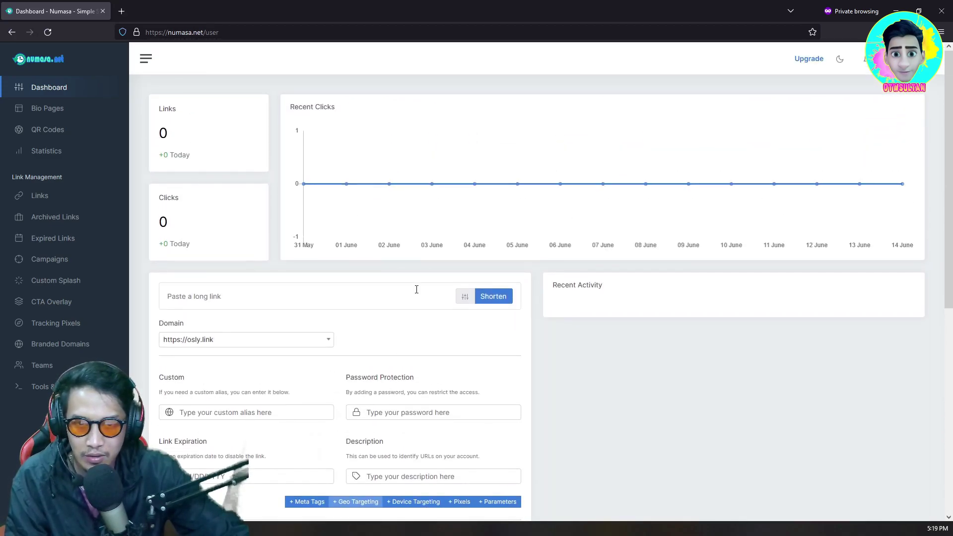
{"action": "scroll", "coordinate": [393, 323], "scroll_direction": "down", "scroll_amount": 3}
- Add Device Targeting with the Windows redirect field, then add the Pixels options
{"action": "left_click", "coordinate": [413, 350]}
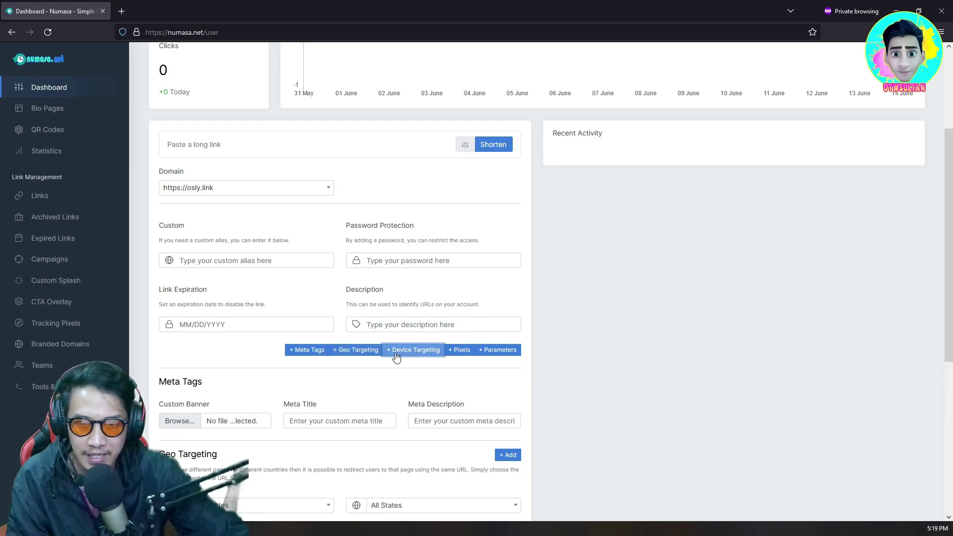
{"action": "scroll", "coordinate": [400, 358], "scroll_direction": "down", "scroll_amount": 2}
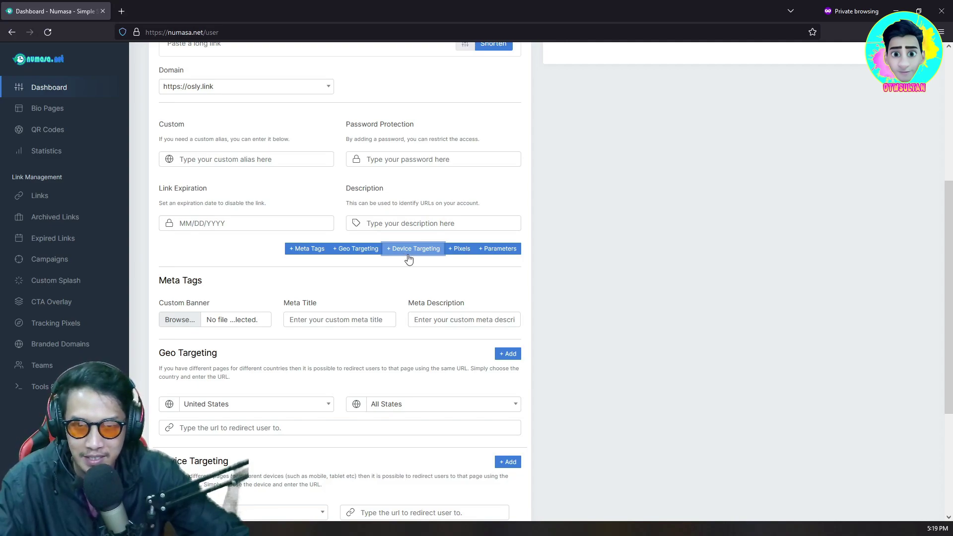
{"action": "scroll", "coordinate": [408, 259], "scroll_direction": "down", "scroll_amount": 1}
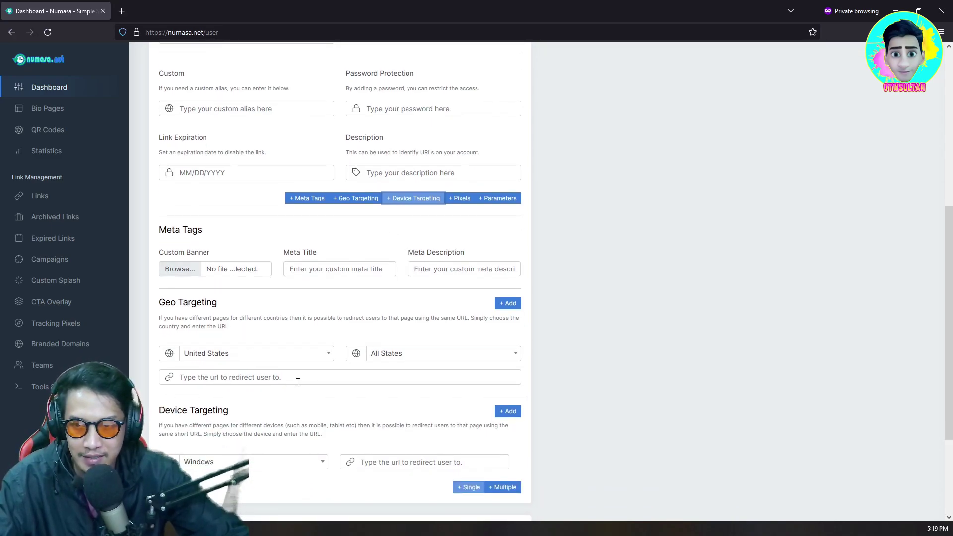
{"action": "scroll", "coordinate": [259, 389], "scroll_direction": "down", "scroll_amount": 2}
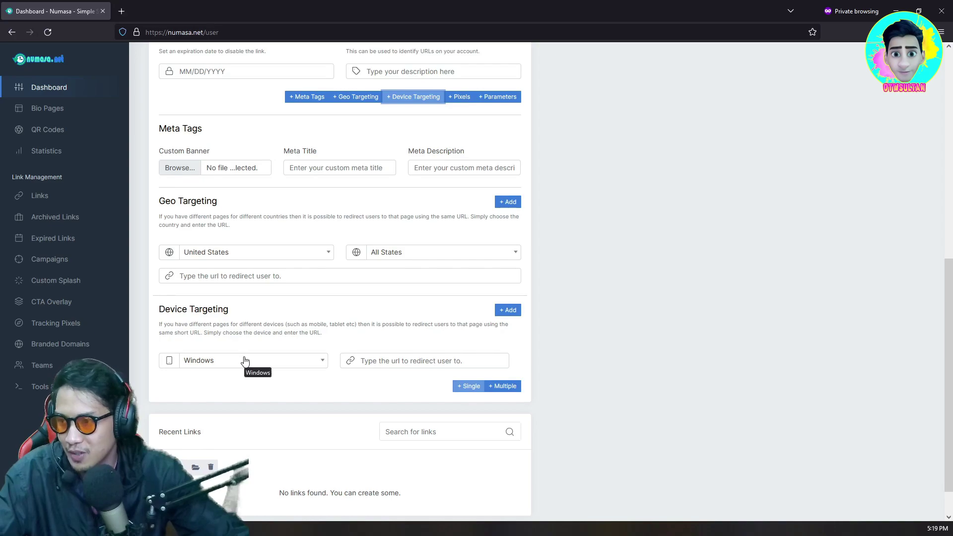
{"action": "left_click", "coordinate": [381, 361]}
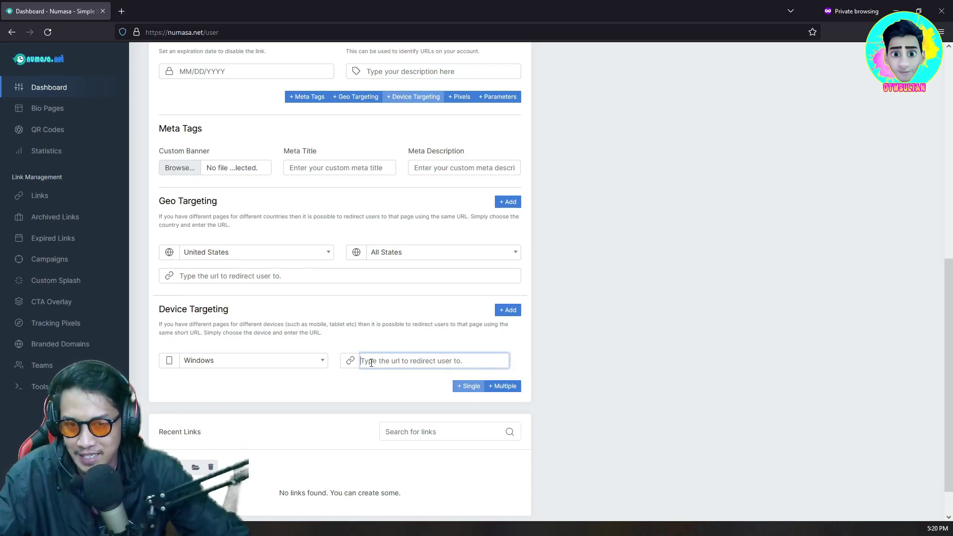
{"action": "scroll", "coordinate": [367, 362], "scroll_direction": "down", "scroll_amount": 1}
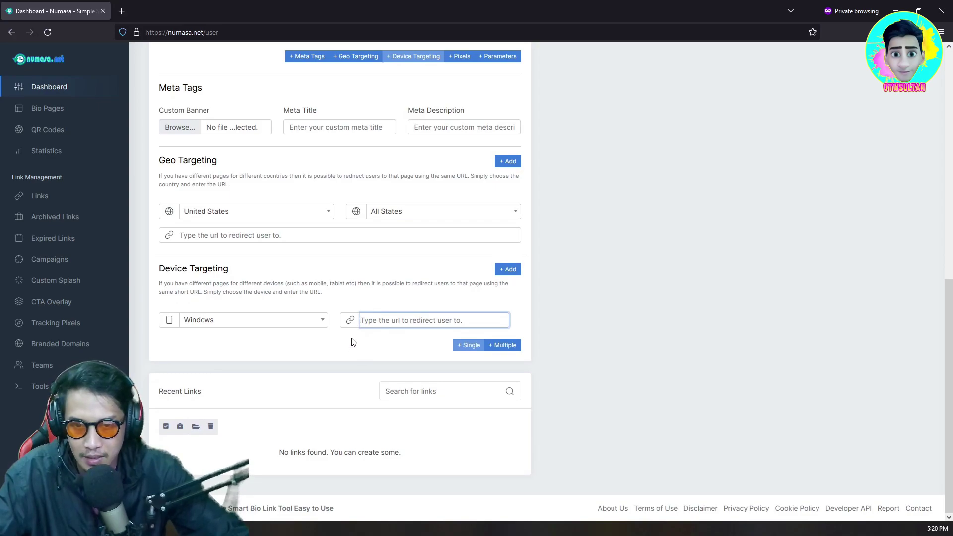
{"action": "scroll", "coordinate": [353, 343], "scroll_direction": "up", "scroll_amount": 4}
{"action": "left_click", "coordinate": [460, 259]}
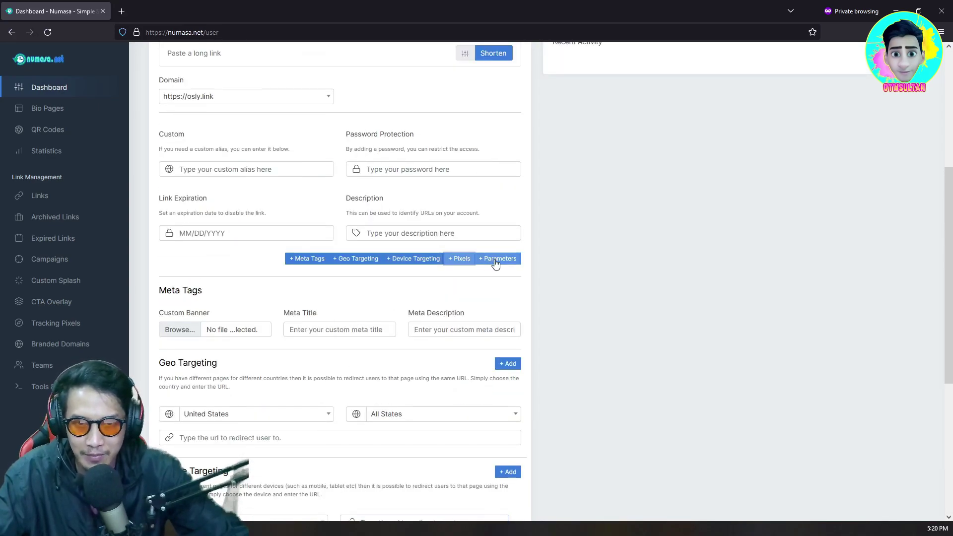
{"action": "scroll", "coordinate": [142, 186], "scroll_direction": "up", "scroll_amount": 5}
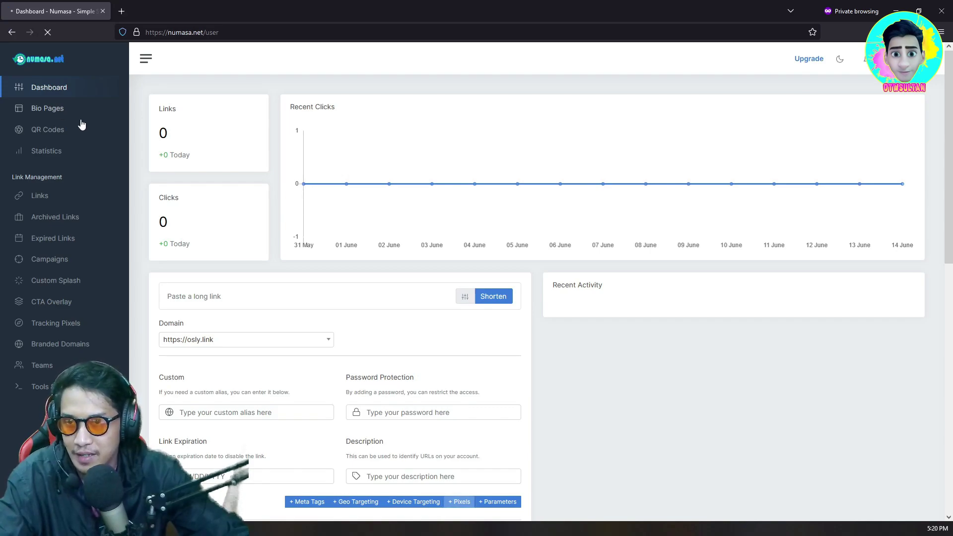
- Create a new bio page named 'Free Streaming' with the alias 'streamingnow'
{"action": "left_click", "coordinate": [60, 111]}
{"action": "left_click", "coordinate": [439, 167]}
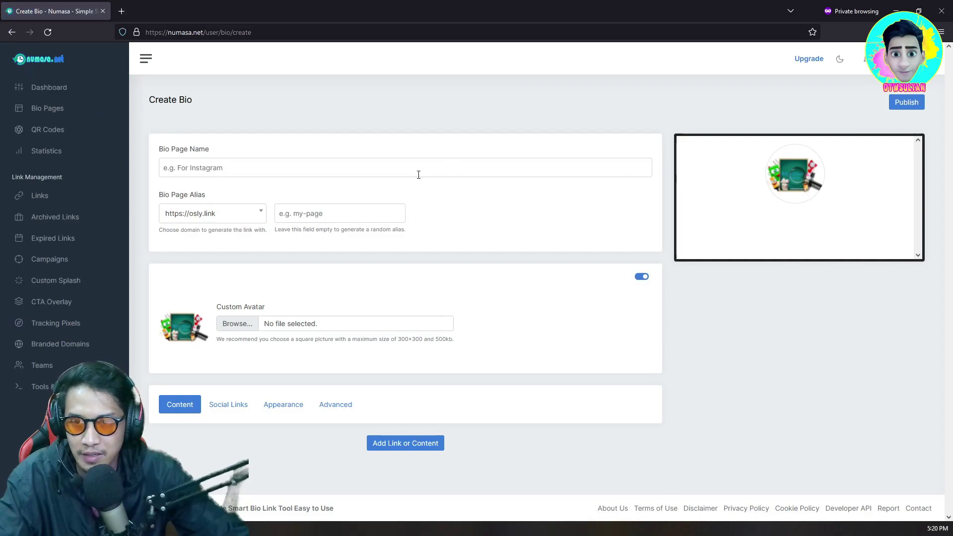
{"action": "left_click", "coordinate": [228, 171]}
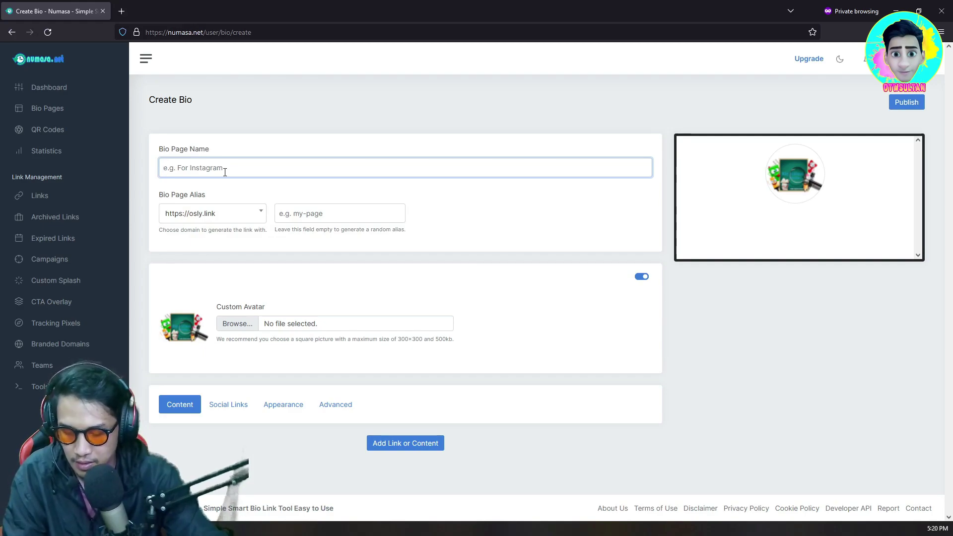
{"action": "type", "text": "Free Strr"}
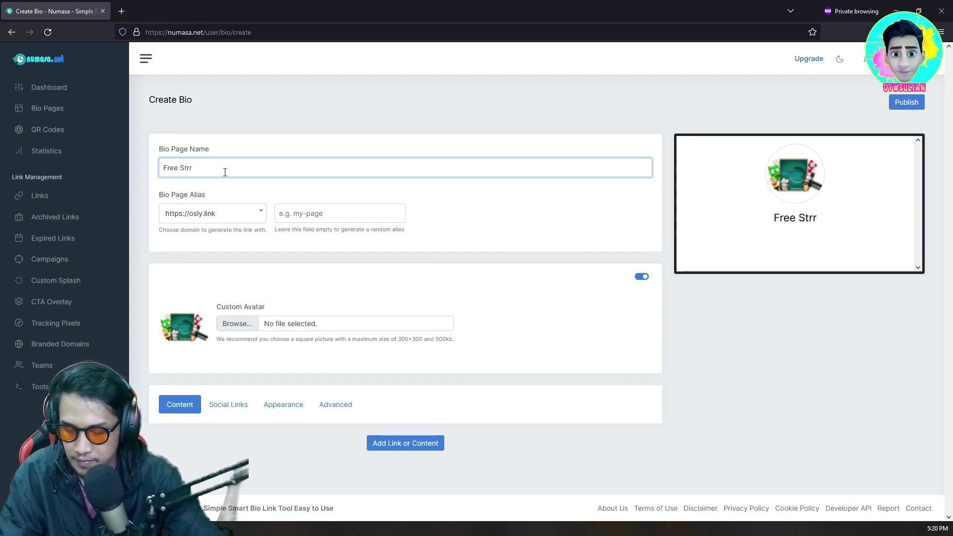
{"action": "key", "text": "BackSpace"}
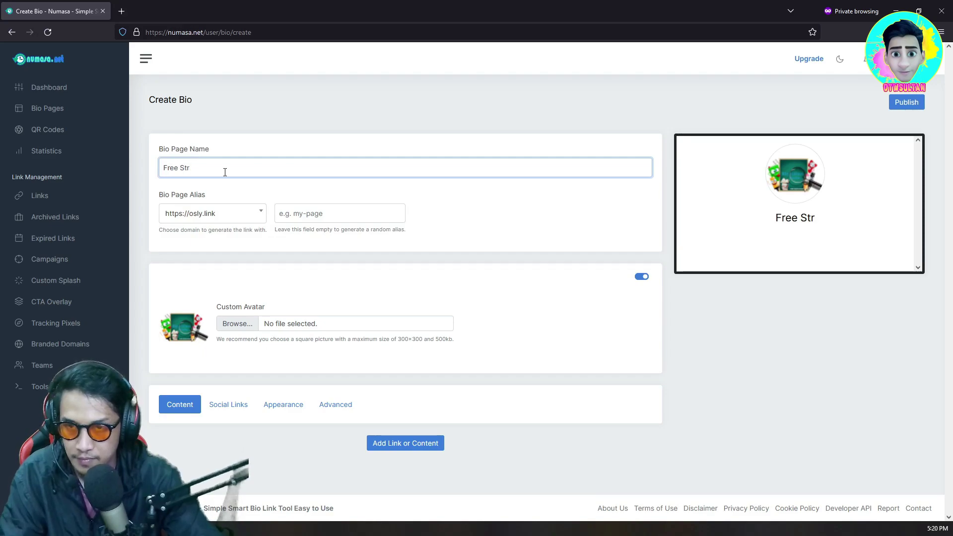
{"action": "type", "text": "eaming"}
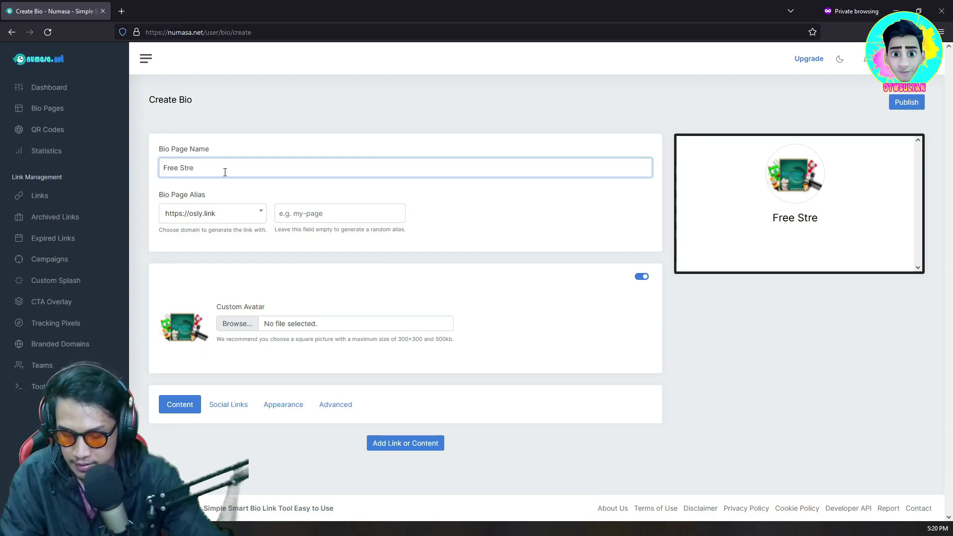
{"action": "left_click", "coordinate": [311, 215]}
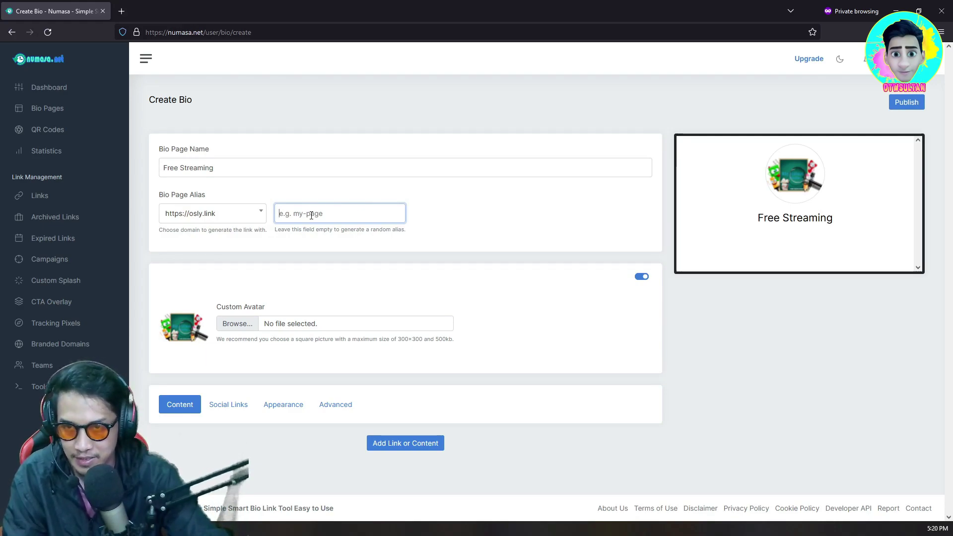
{"action": "type", "text": "streamingn"}
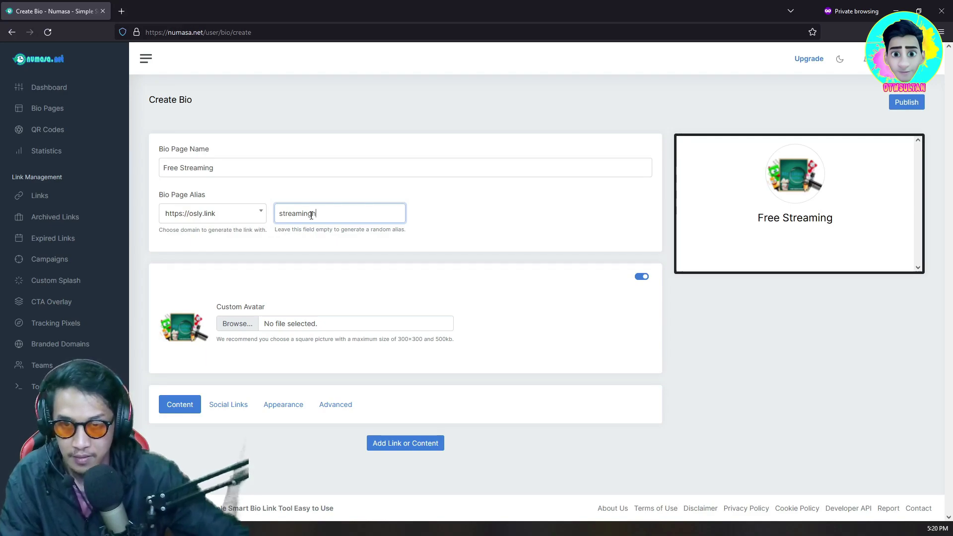
{"action": "type", "text": " now"}
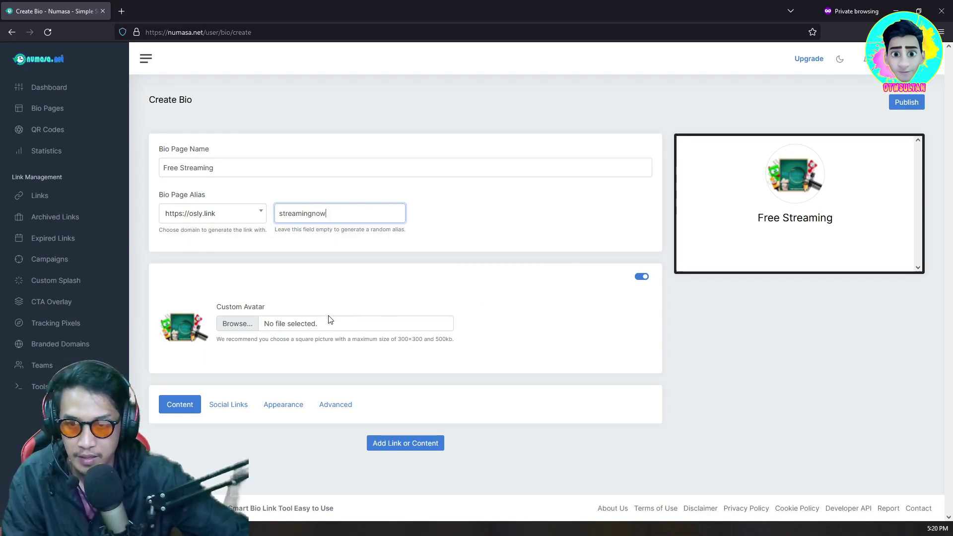
- Choose nhl-logohdpng-33673.png from D:\1 Content\Bio as the custom avatar
{"action": "left_click", "coordinate": [248, 327]}
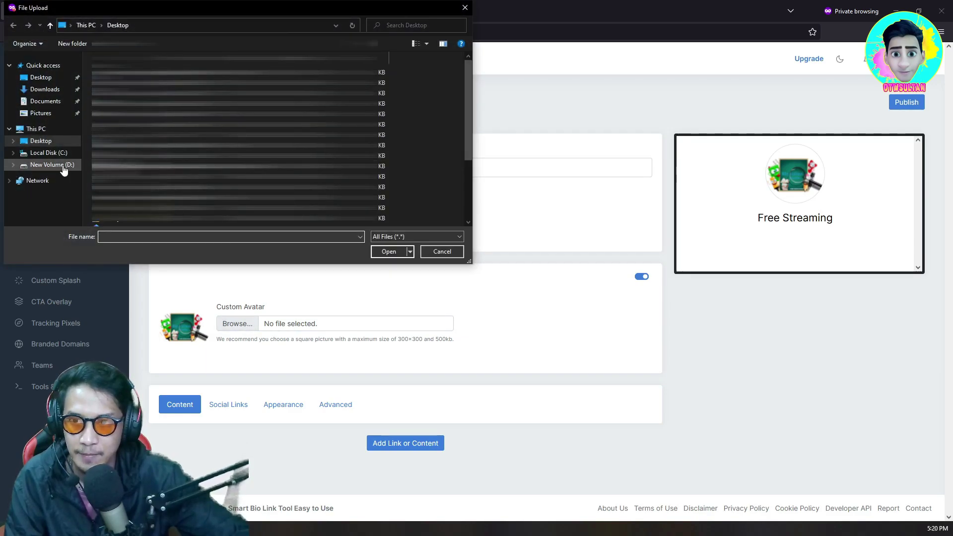
{"action": "left_click", "coordinate": [52, 164]}
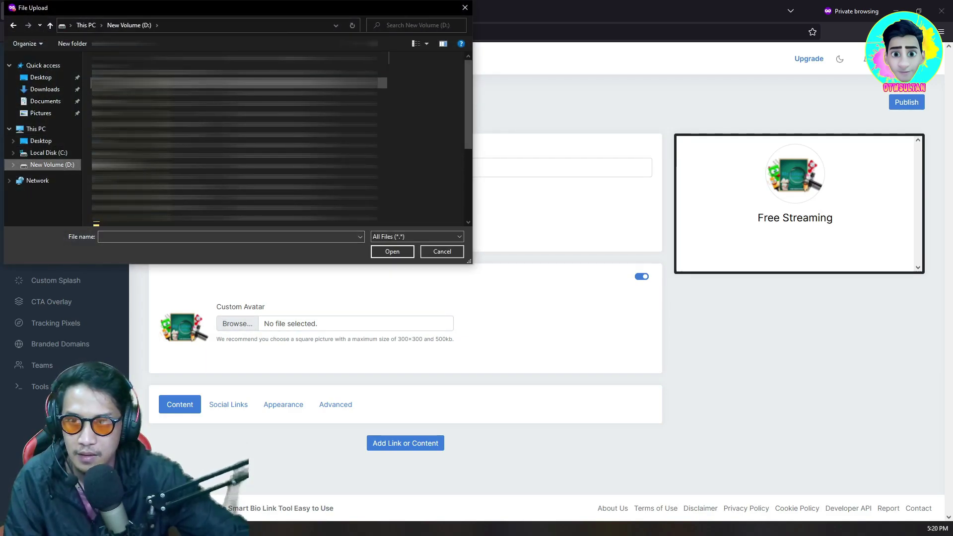
{"action": "double_click", "coordinate": [233, 103]}
{"action": "double_click", "coordinate": [228, 95]}
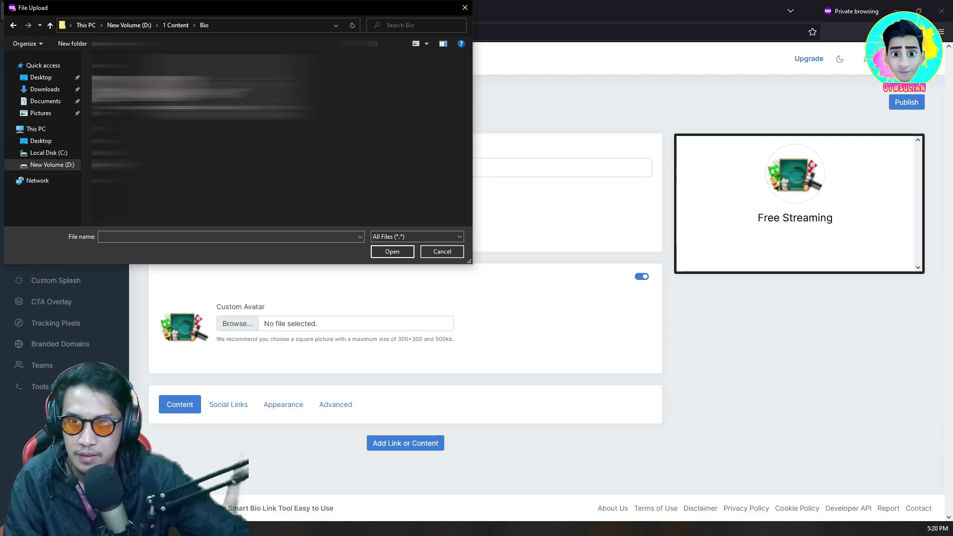
{"action": "double_click", "coordinate": [227, 94]}
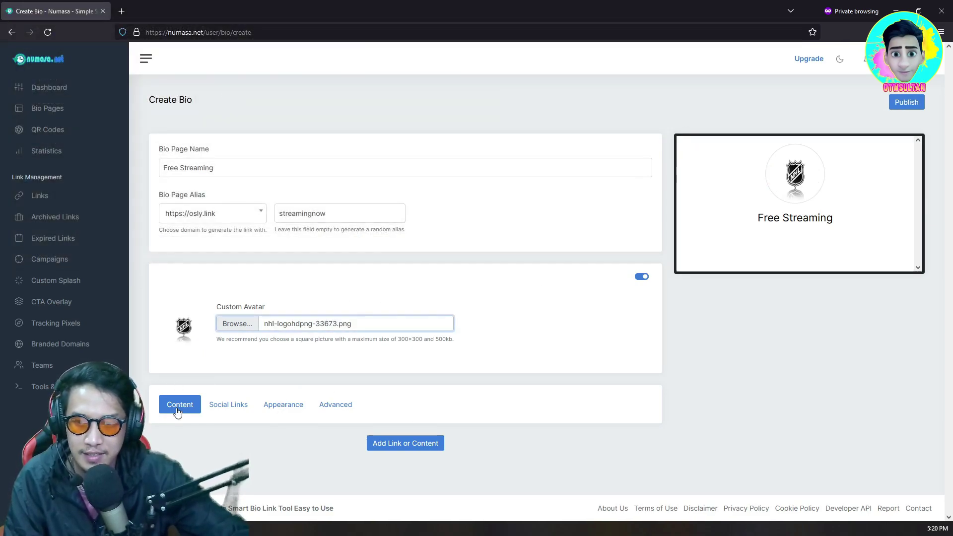
- Switch to the Appearance settings and scroll down to the Templates
{"action": "left_click", "coordinate": [225, 405]}
{"action": "scroll", "coordinate": [292, 414], "scroll_direction": "down", "scroll_amount": 3}
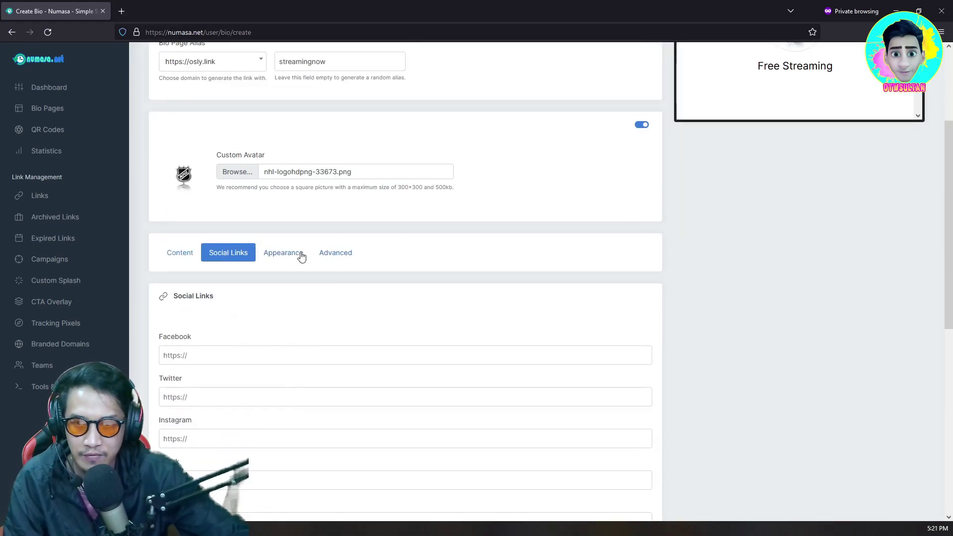
{"action": "left_click", "coordinate": [301, 257]}
{"action": "left_click", "coordinate": [336, 253]}
{"action": "left_click", "coordinate": [286, 254]}
{"action": "scroll", "coordinate": [333, 343], "scroll_direction": "down", "scroll_amount": 1}
{"action": "scroll", "coordinate": [298, 355], "scroll_direction": "up", "scroll_amount": 2}
{"action": "scroll", "coordinate": [221, 368], "scroll_direction": "down", "scroll_amount": 2}
{"action": "scroll", "coordinate": [221, 367], "scroll_direction": "up", "scroll_amount": 4}
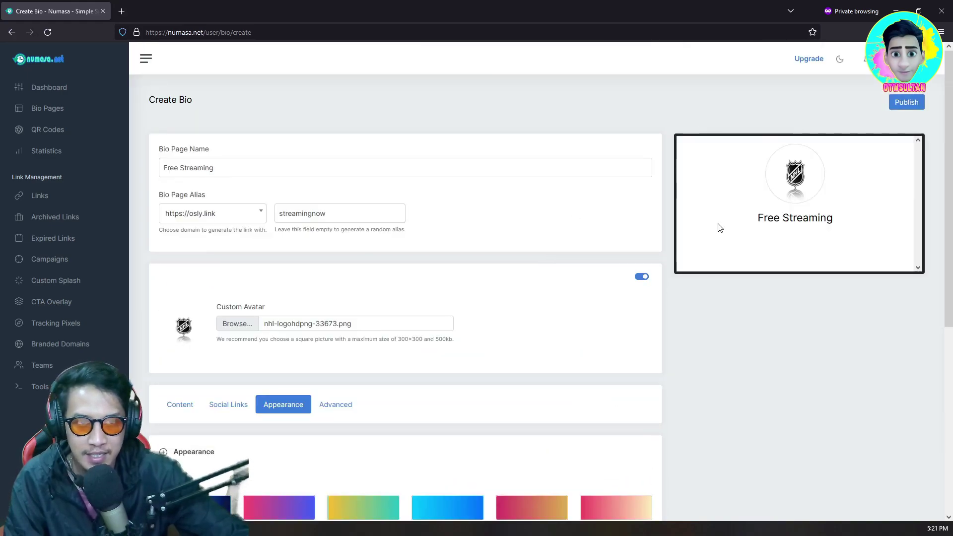
{"action": "scroll", "coordinate": [247, 353], "scroll_direction": "down", "scroll_amount": 6}
- Apply the first blue gradient template and check the bio preview
{"action": "left_click", "coordinate": [221, 281]}
{"action": "scroll", "coordinate": [246, 286], "scroll_direction": "up", "scroll_amount": 1}
{"action": "scroll", "coordinate": [298, 283], "scroll_direction": "down", "scroll_amount": 5}
{"action": "scroll", "coordinate": [357, 283], "scroll_direction": "down", "scroll_amount": 2}
{"action": "scroll", "coordinate": [356, 284], "scroll_direction": "down", "scroll_amount": 1}
{"action": "scroll", "coordinate": [355, 283], "scroll_direction": "up", "scroll_amount": 6}
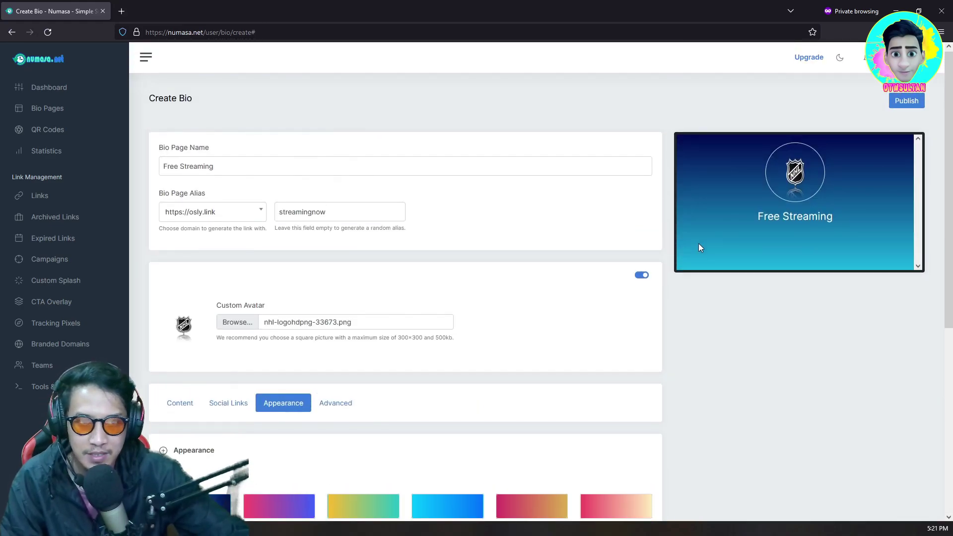
{"action": "scroll", "coordinate": [442, 311], "scroll_direction": "down", "scroll_amount": 2}
{"action": "scroll", "coordinate": [293, 304], "scroll_direction": "down", "scroll_amount": 3}
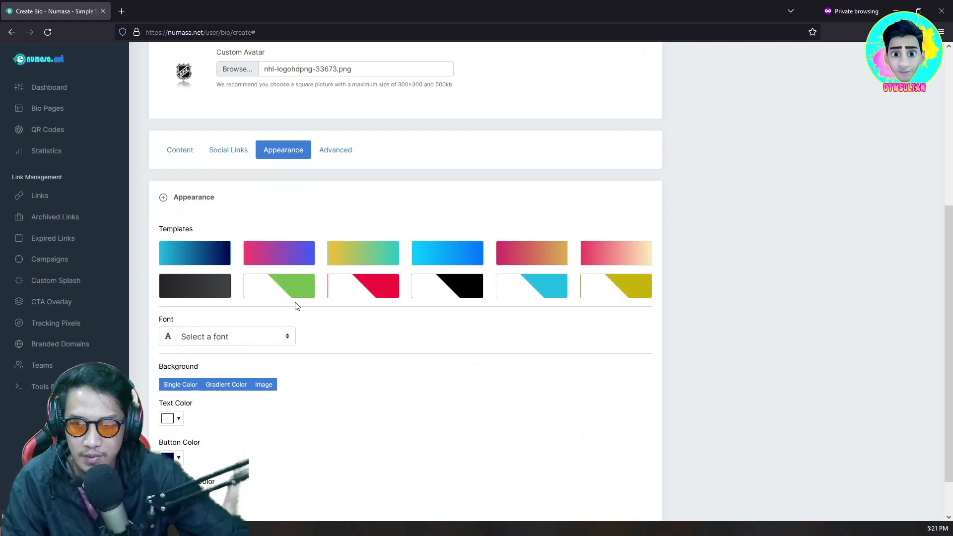
{"action": "scroll", "coordinate": [297, 306], "scroll_direction": "down", "scroll_amount": 1}
{"action": "scroll", "coordinate": [279, 315], "scroll_direction": "up", "scroll_amount": 5}
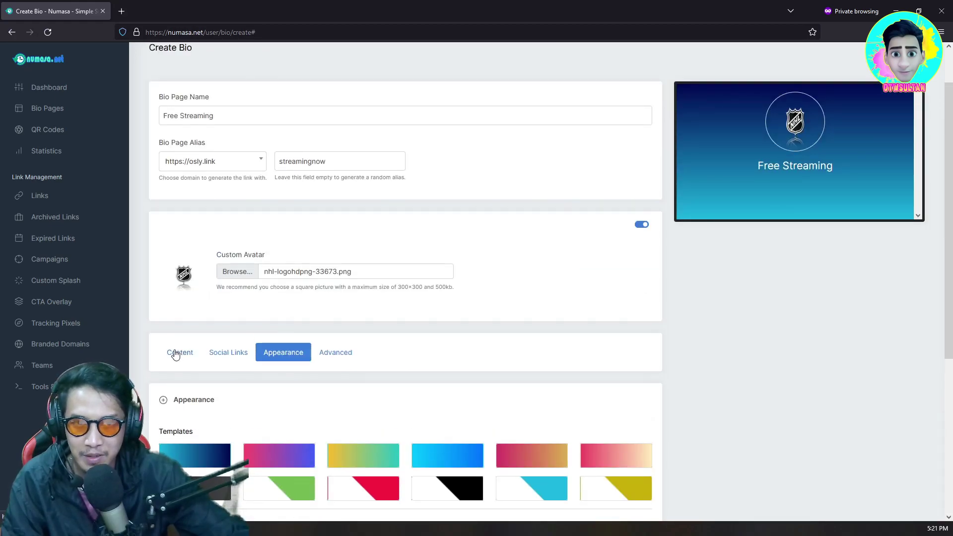
- Add an Image content block to the bio page
{"action": "left_click", "coordinate": [176, 354]}
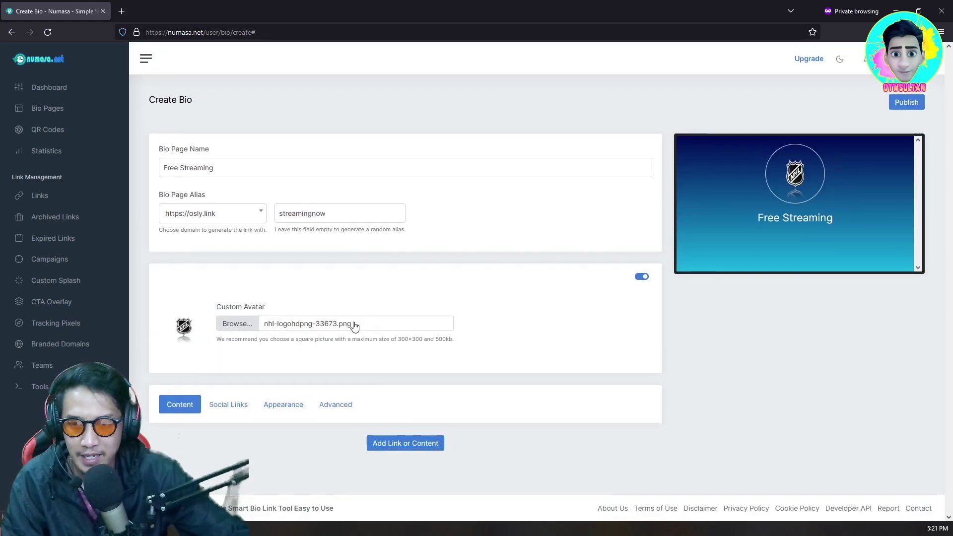
{"action": "left_click", "coordinate": [410, 446]}
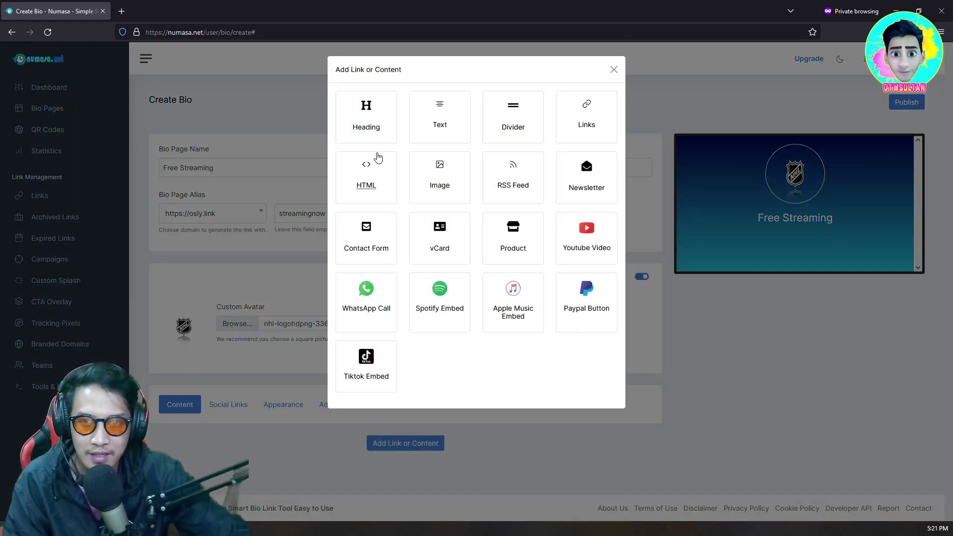
{"action": "left_click", "coordinate": [443, 174]}
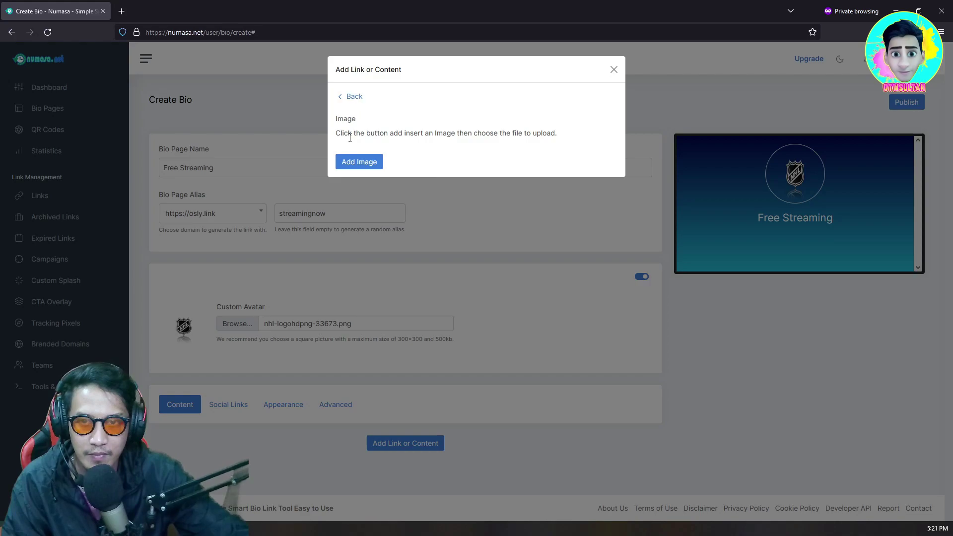
{"action": "left_click", "coordinate": [359, 162]}
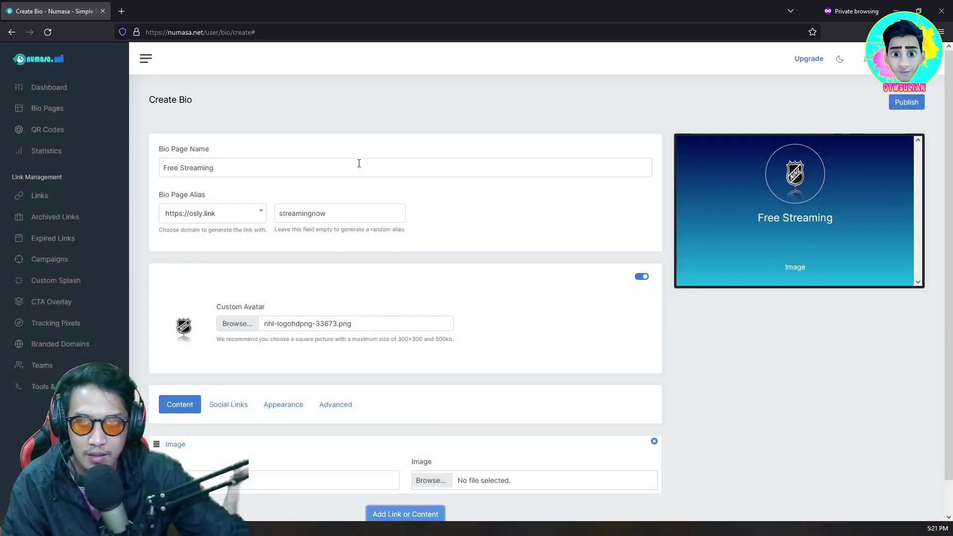
{"action": "scroll", "coordinate": [343, 387], "scroll_direction": "down", "scroll_amount": 1}
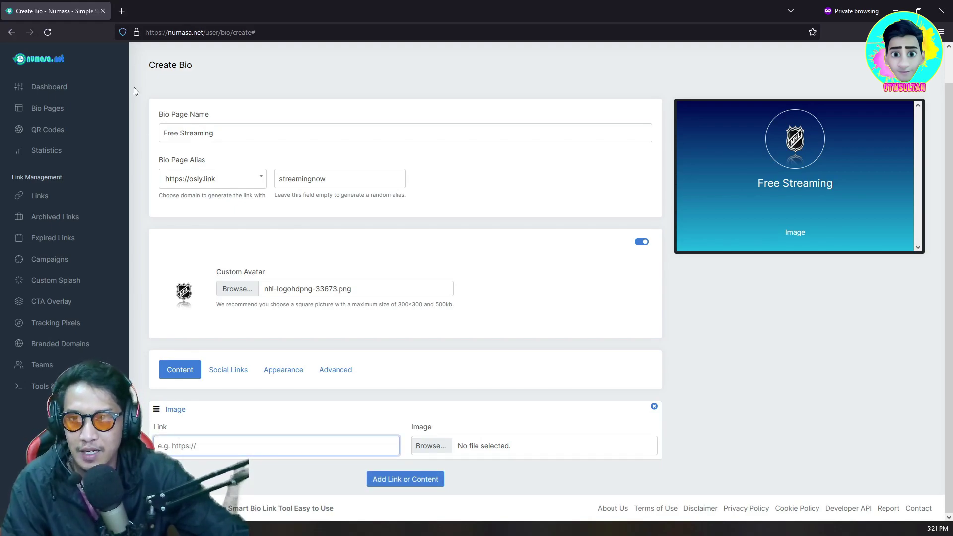
- Load google.com in a new browser tab, then set the block's picture to cut.png
{"action": "left_click", "coordinate": [121, 11]}
{"action": "type", "text": "google."}
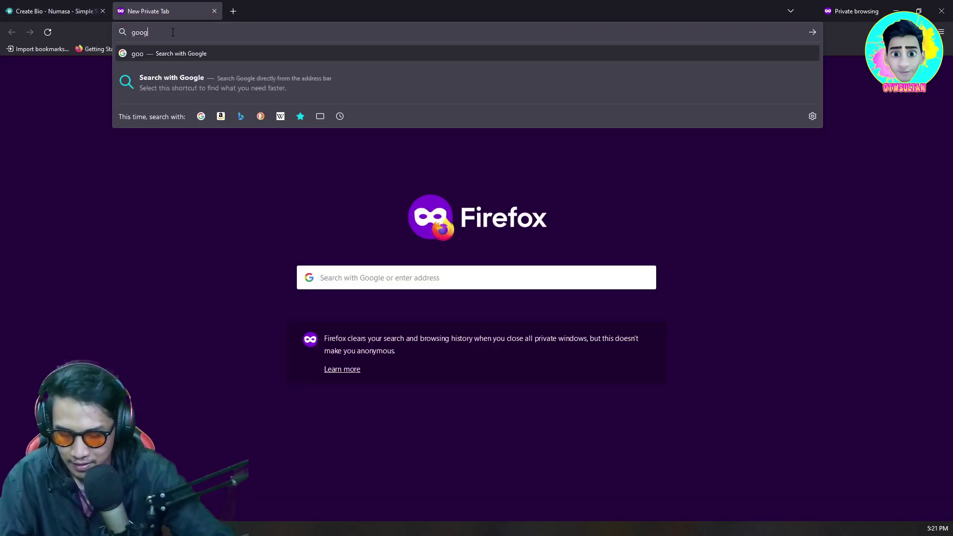
{"action": "type", "text": "com"}
{"action": "key", "text": "Return"}
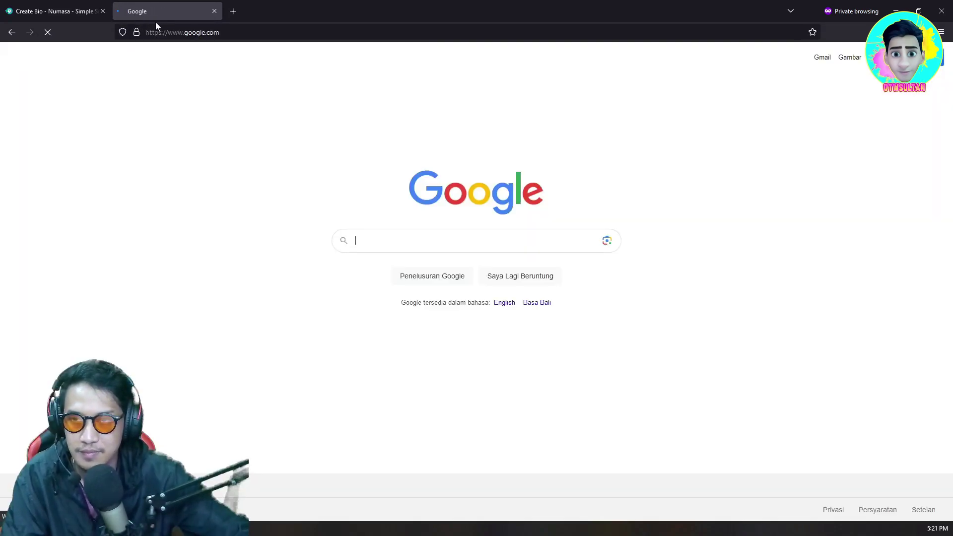
{"action": "left_click", "coordinate": [44, 6]}
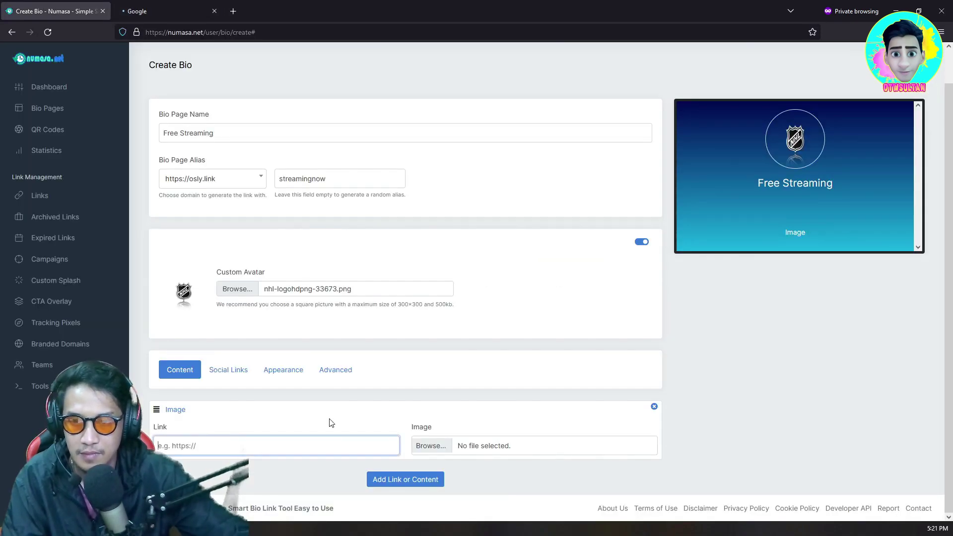
{"action": "left_click", "coordinate": [446, 447]}
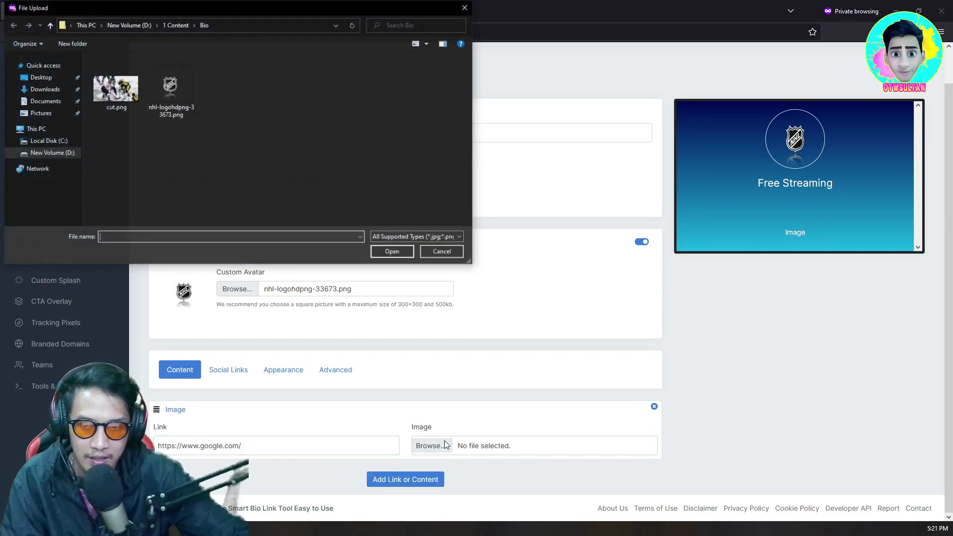
{"action": "double_click", "coordinate": [122, 95]}
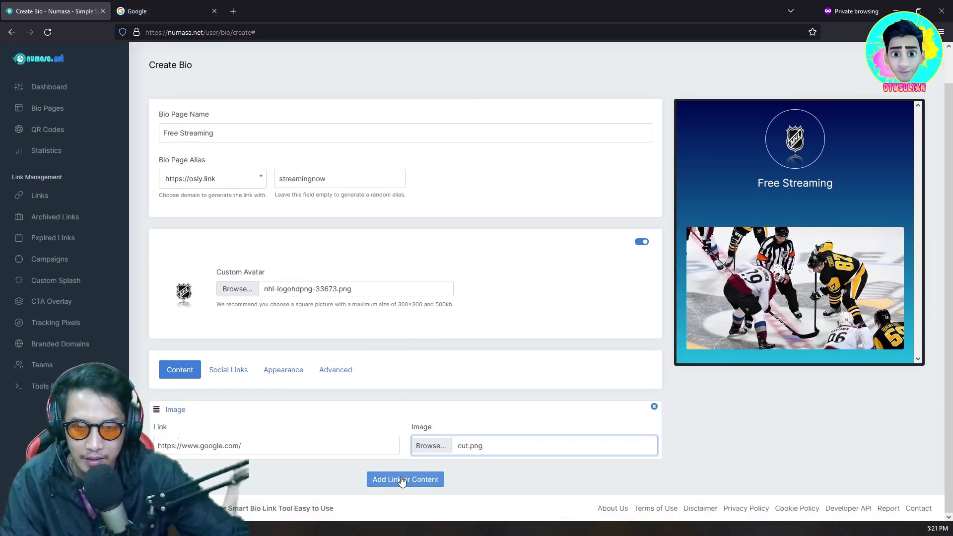
- Add a link block with the fas fa-play icon and text 'Watch Free Streaming'
{"action": "left_click", "coordinate": [402, 480]}
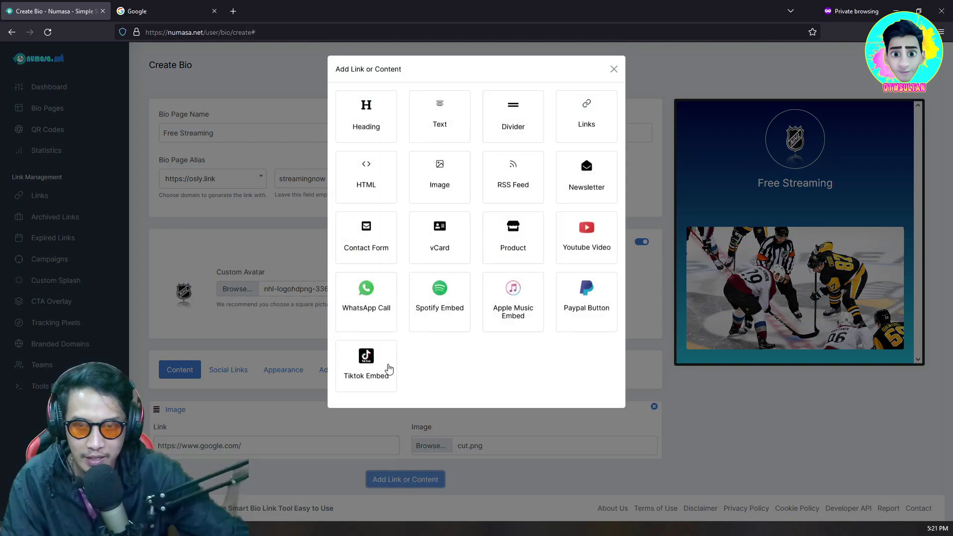
{"action": "left_click", "coordinate": [587, 128]}
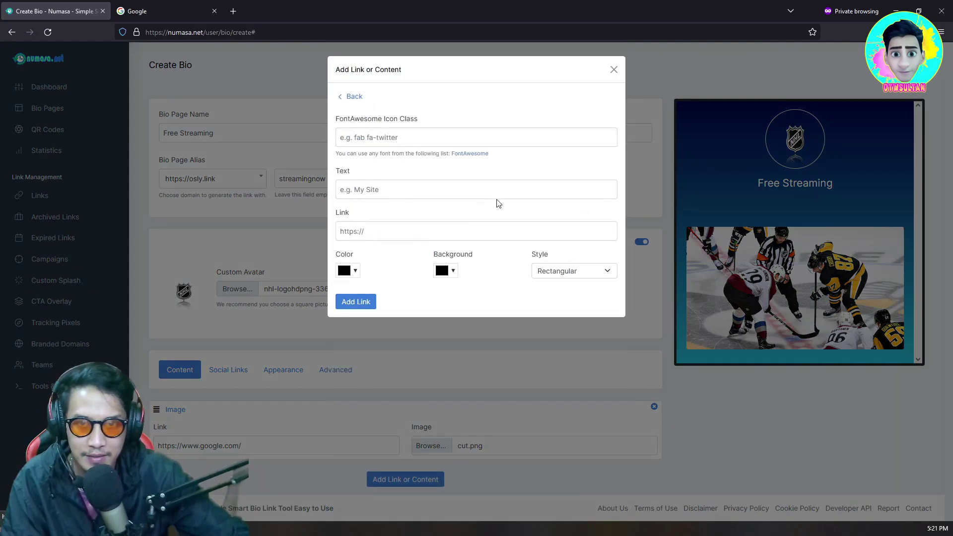
{"action": "left_click", "coordinate": [372, 140]}
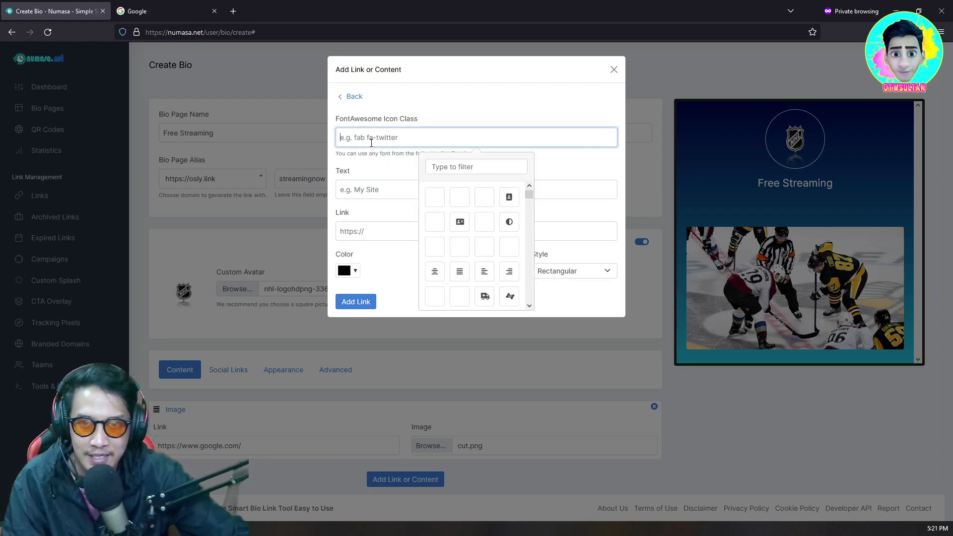
{"action": "left_click", "coordinate": [462, 167]}
{"action": "type", "text": "play"}
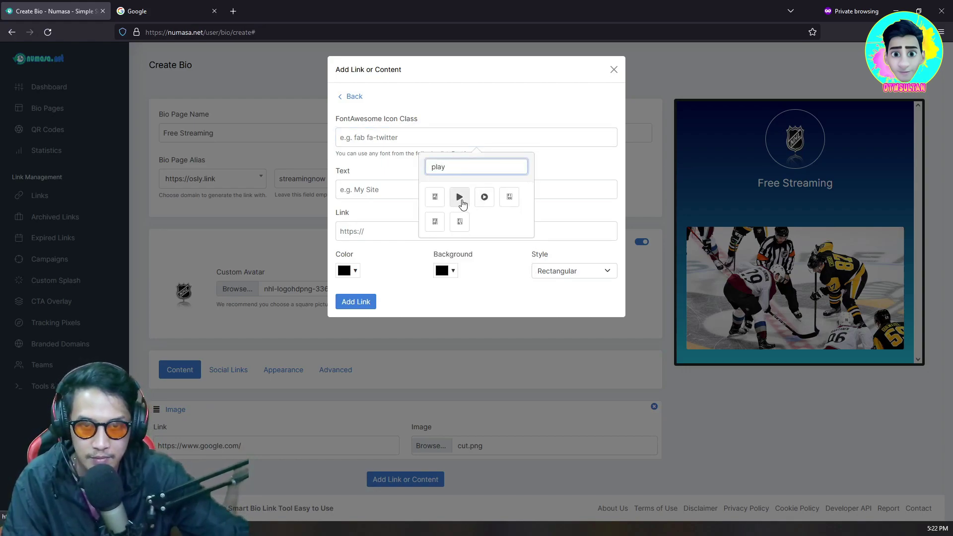
{"action": "left_click", "coordinate": [460, 198]}
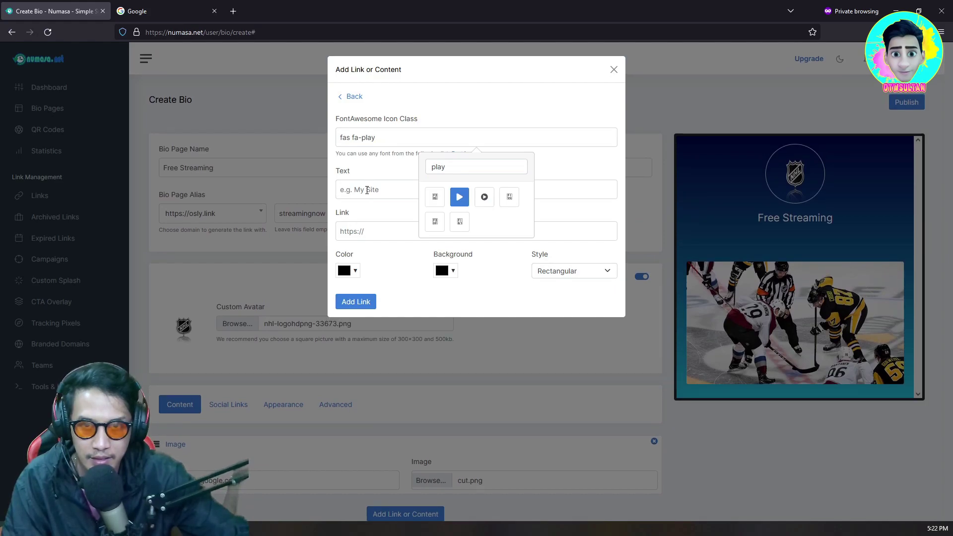
{"action": "left_click", "coordinate": [372, 193]}
{"action": "type", "text": "Watch Free"}
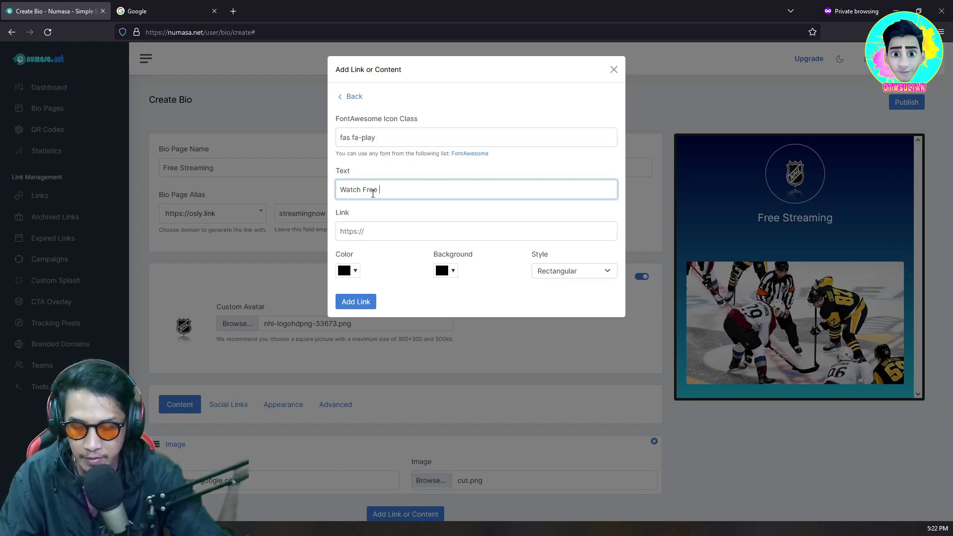
{"action": "type", "text": " Streaming"}
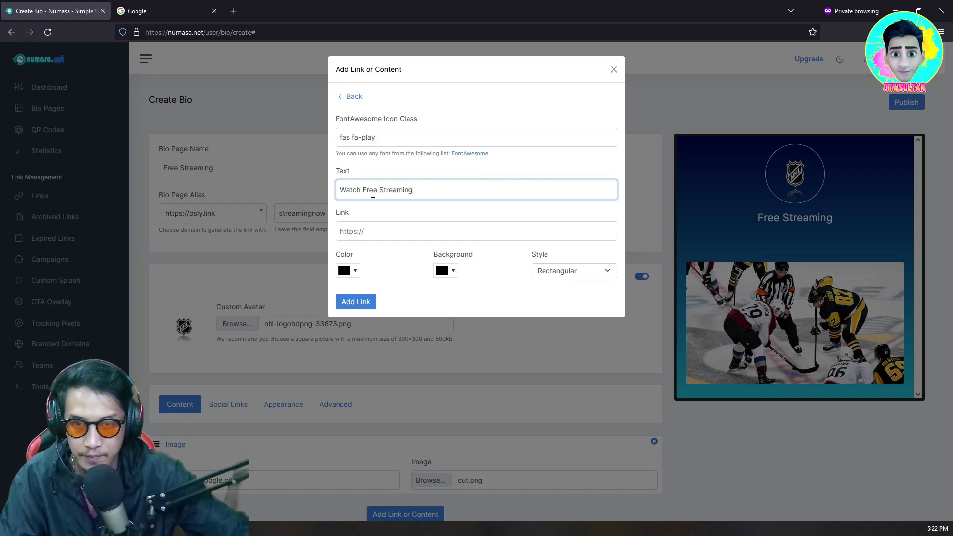
{"action": "left_click", "coordinate": [144, 10]}
{"action": "left_click", "coordinate": [55, 11]}
{"action": "left_click", "coordinate": [400, 226]}
{"action": "type", "text": "https://www.google.com/"}
{"action": "left_click", "coordinate": [355, 271]}
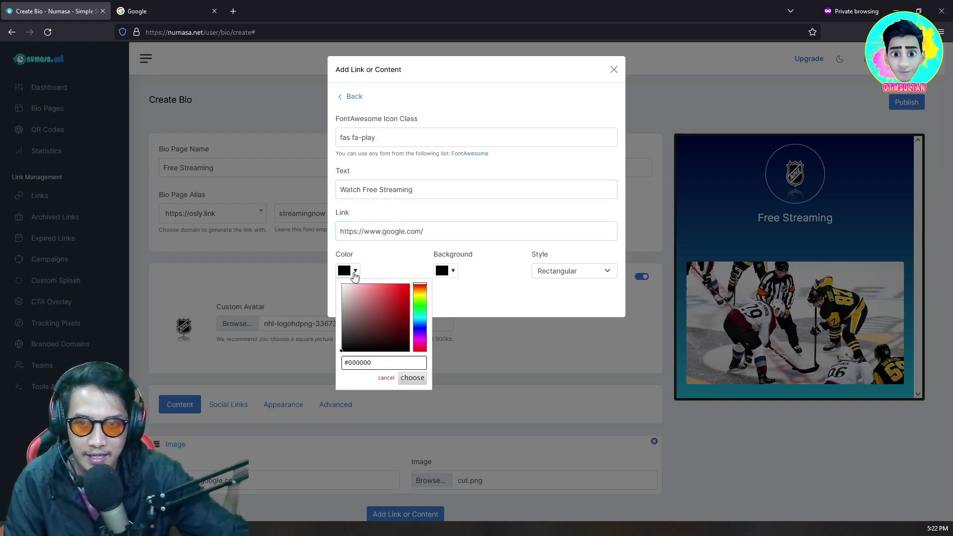
{"action": "left_click_drag", "start_coordinate": [368, 307], "coordinate": [336, 278]}
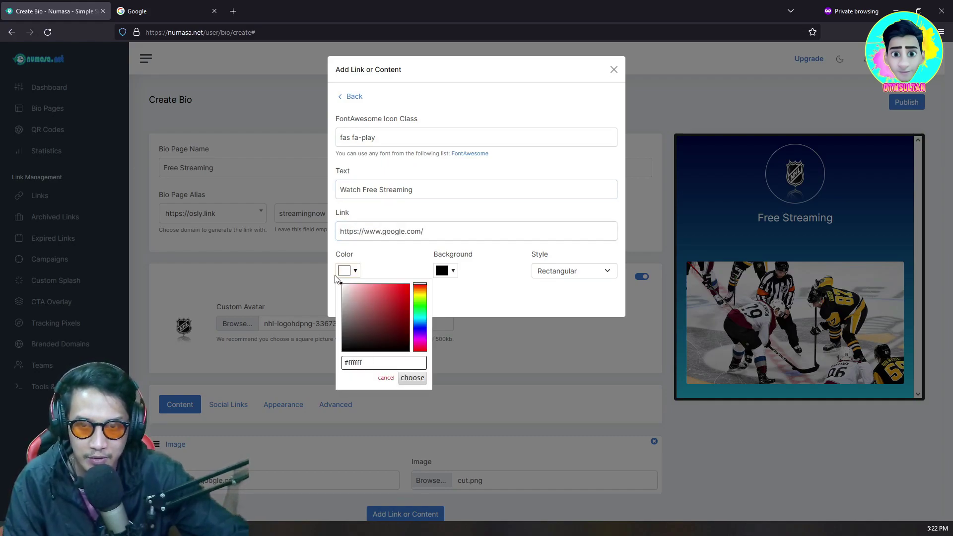
{"action": "left_click_drag", "start_coordinate": [410, 288], "coordinate": [423, 276]}
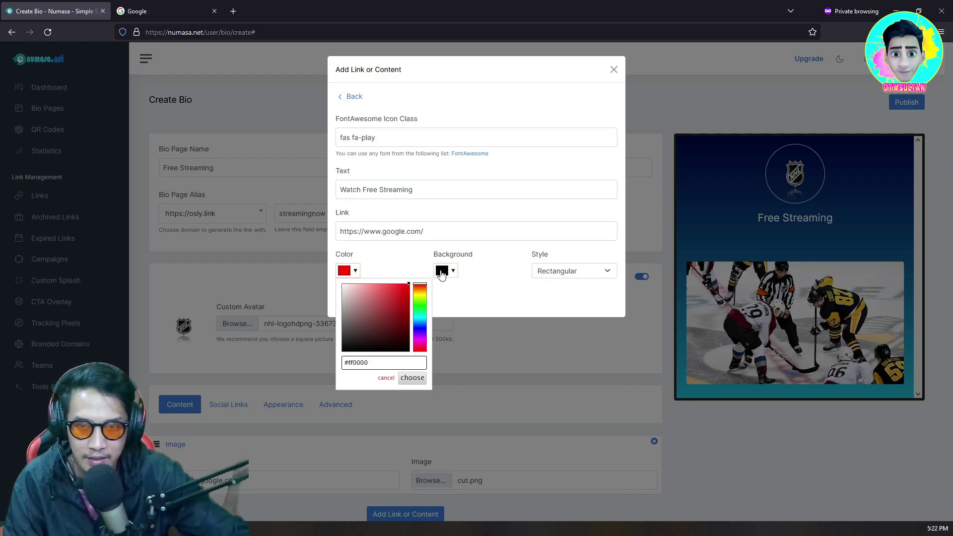
{"action": "left_click", "coordinate": [441, 275]}
{"action": "left_click_drag", "start_coordinate": [452, 297], "coordinate": [440, 286]}
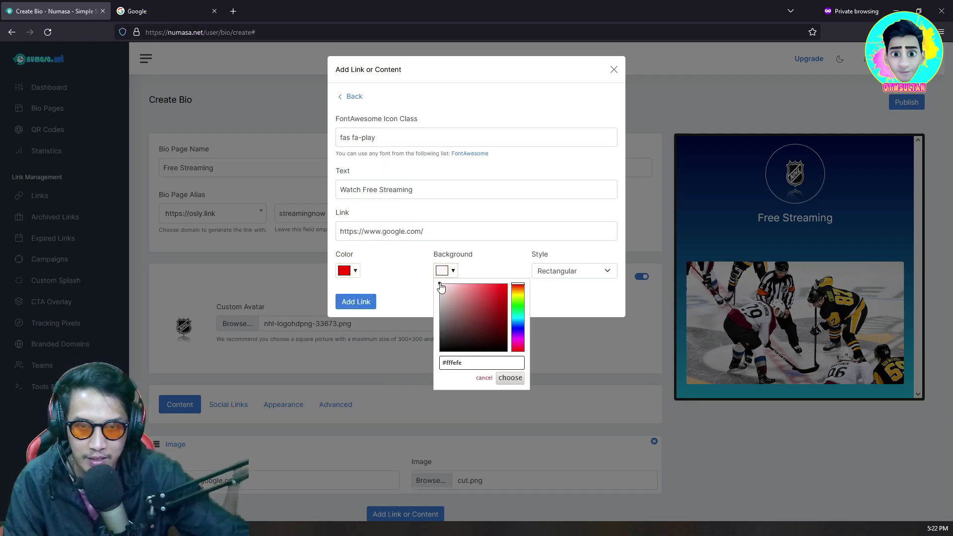
{"action": "left_click", "coordinate": [356, 301]}
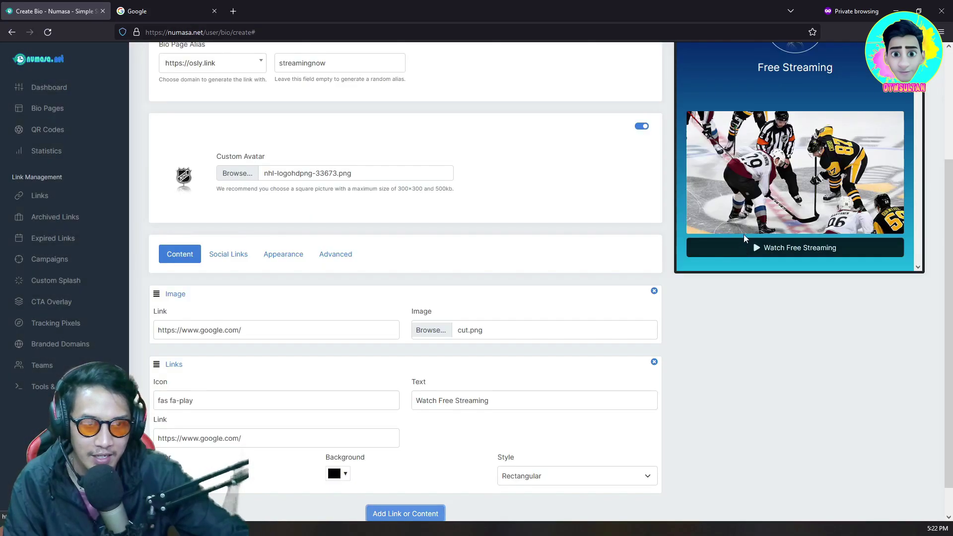
- Set the Watch Free Streaming button's text colour to white (#ffffff)
{"action": "scroll", "coordinate": [743, 234], "scroll_direction": "up", "scroll_amount": 1}
{"action": "scroll", "coordinate": [425, 293], "scroll_direction": "down", "scroll_amount": 4}
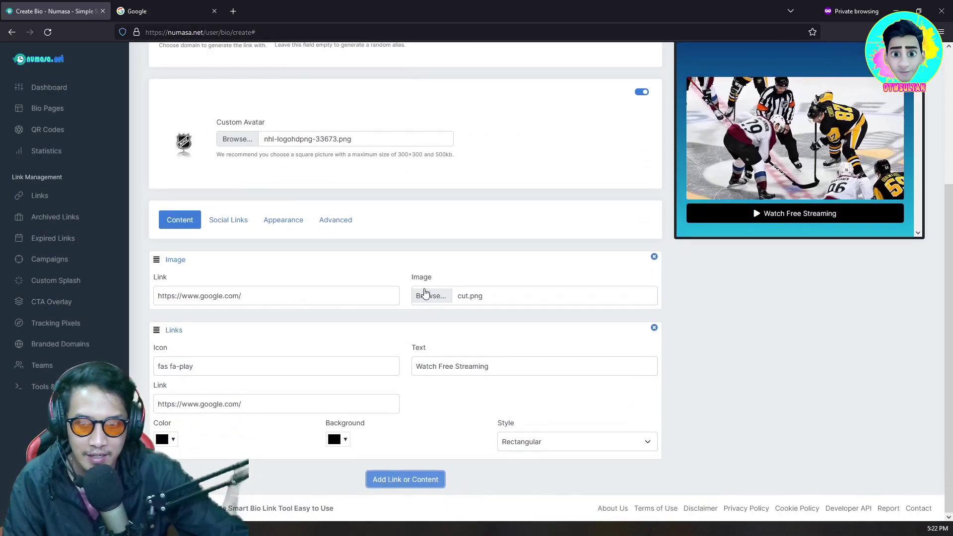
{"action": "left_click", "coordinate": [226, 328]}
{"action": "left_click", "coordinate": [300, 436]}
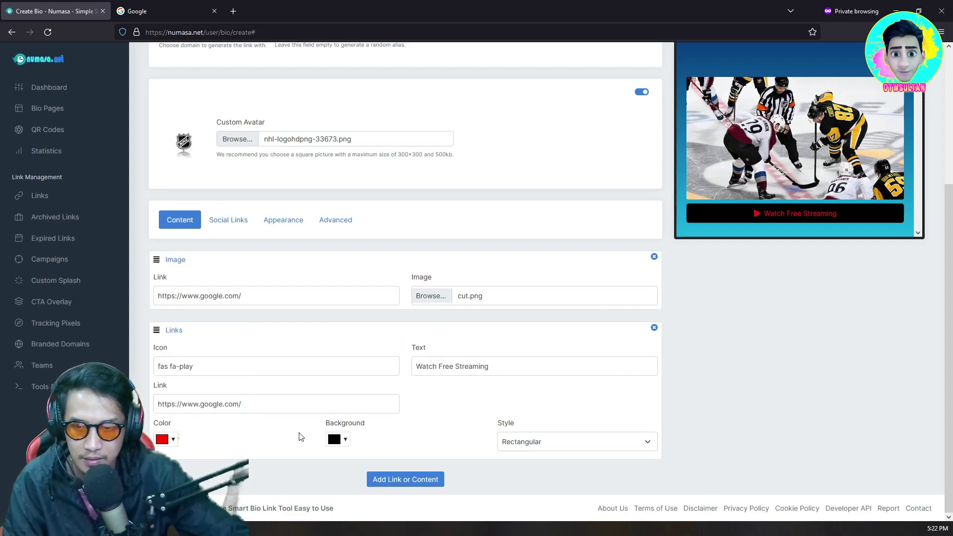
{"action": "left_click", "coordinate": [337, 440]}
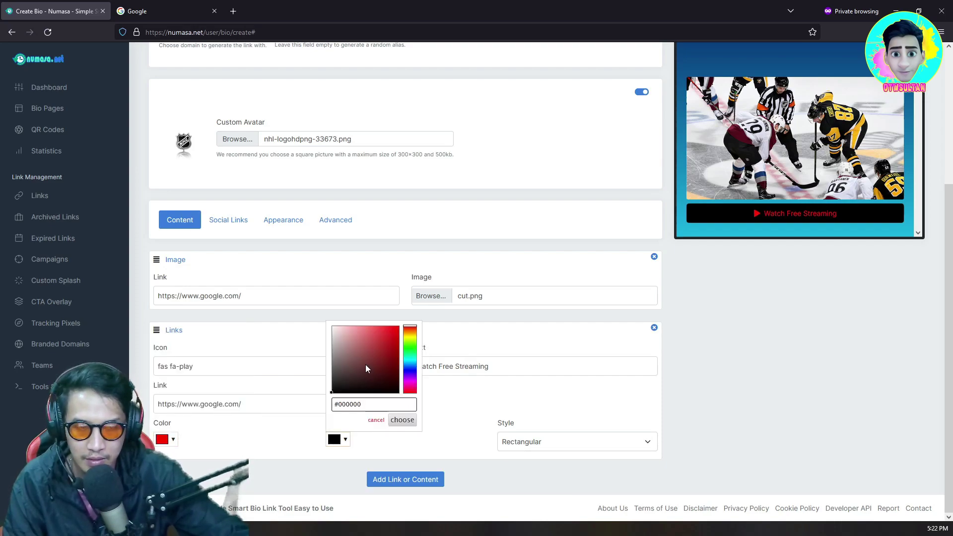
{"action": "left_click", "coordinate": [164, 439]}
{"action": "left_click", "coordinate": [171, 342]}
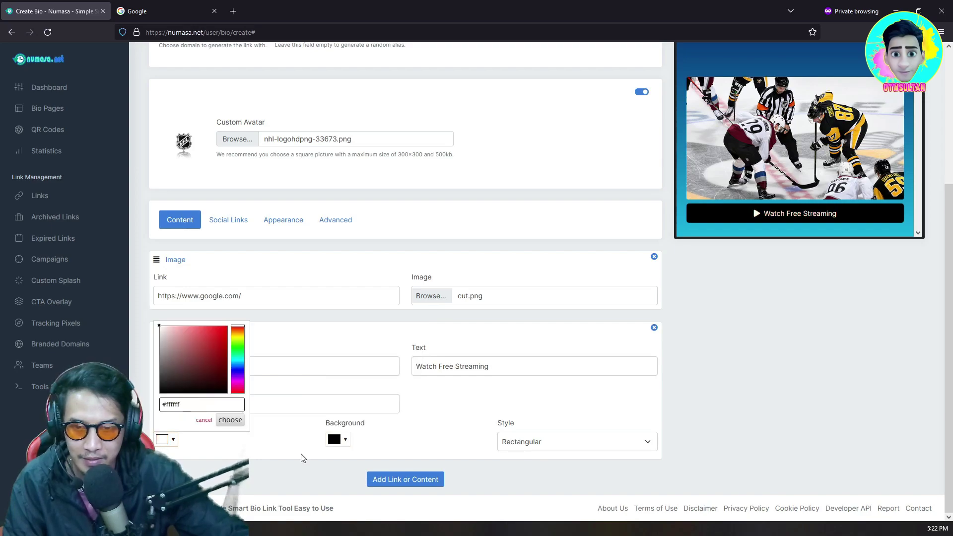
- Set the button background to red (#ff0000), leaving the style Rectangular
{"action": "left_click", "coordinate": [338, 440]}
{"action": "left_click", "coordinate": [398, 325]}
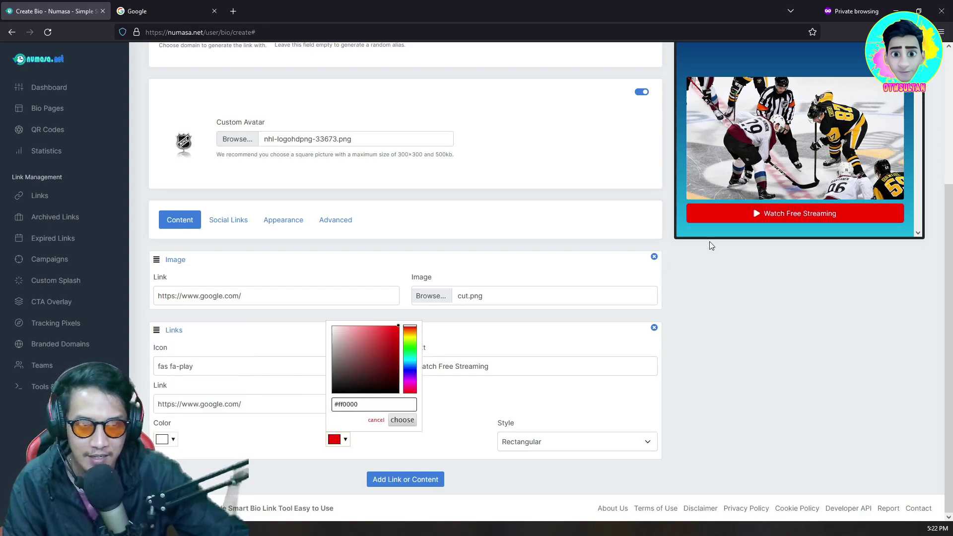
{"action": "scroll", "coordinate": [710, 241], "scroll_direction": "up", "scroll_amount": 1}
{"action": "scroll", "coordinate": [746, 188], "scroll_direction": "down", "scroll_amount": 1}
{"action": "left_click", "coordinate": [467, 405]}
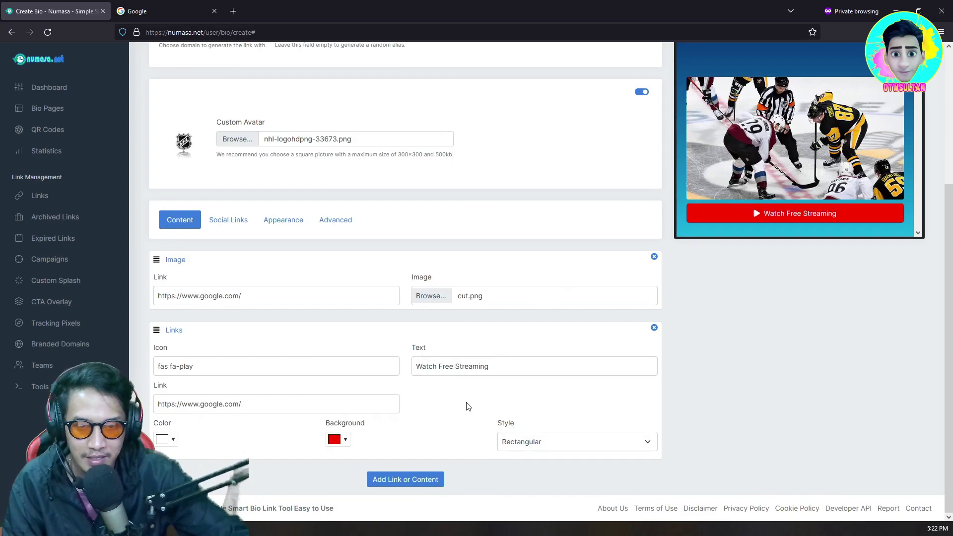
{"action": "left_click", "coordinate": [535, 444]}
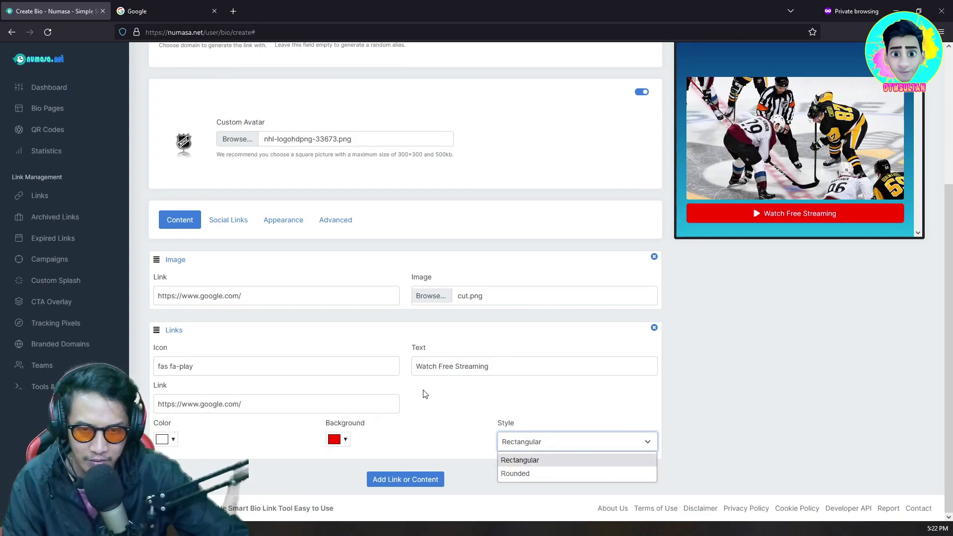
{"action": "scroll", "coordinate": [460, 407], "scroll_direction": "up", "scroll_amount": 1}
{"action": "scroll", "coordinate": [353, 334], "scroll_direction": "up", "scroll_amount": 3}
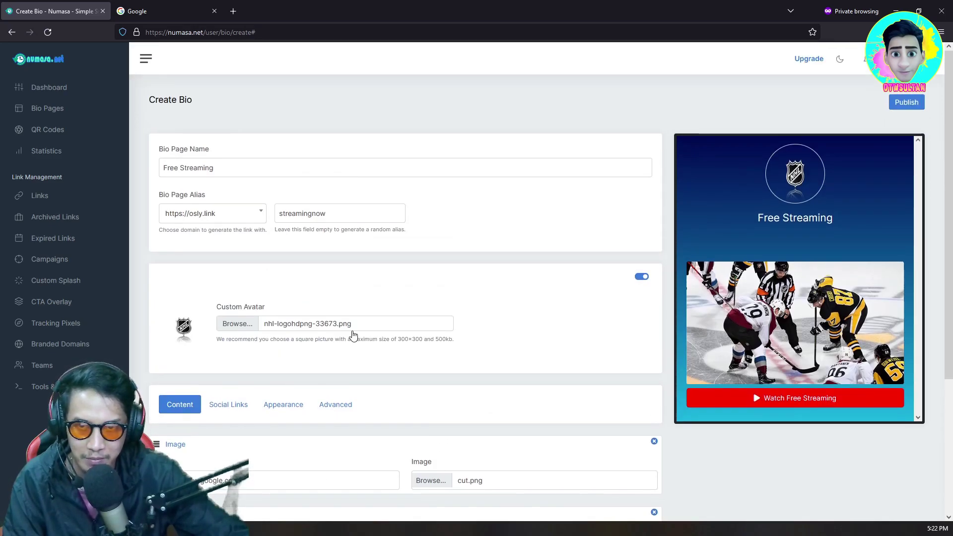
{"action": "scroll", "coordinate": [354, 335], "scroll_direction": "down", "scroll_amount": 3}
{"action": "left_click", "coordinate": [236, 255]}
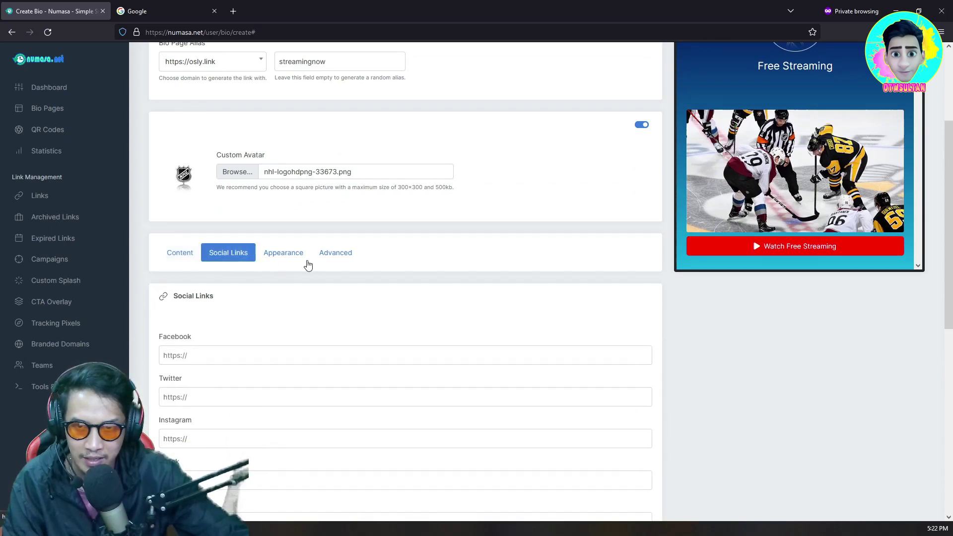
{"action": "left_click", "coordinate": [191, 255]}
{"action": "scroll", "coordinate": [430, 263], "scroll_direction": "down", "scroll_amount": 2}
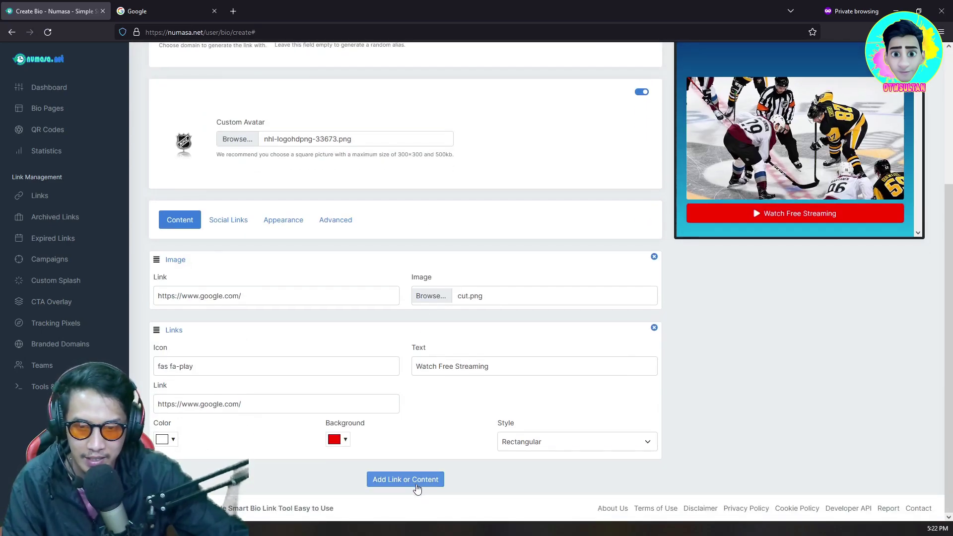
{"action": "left_click", "coordinate": [416, 481]}
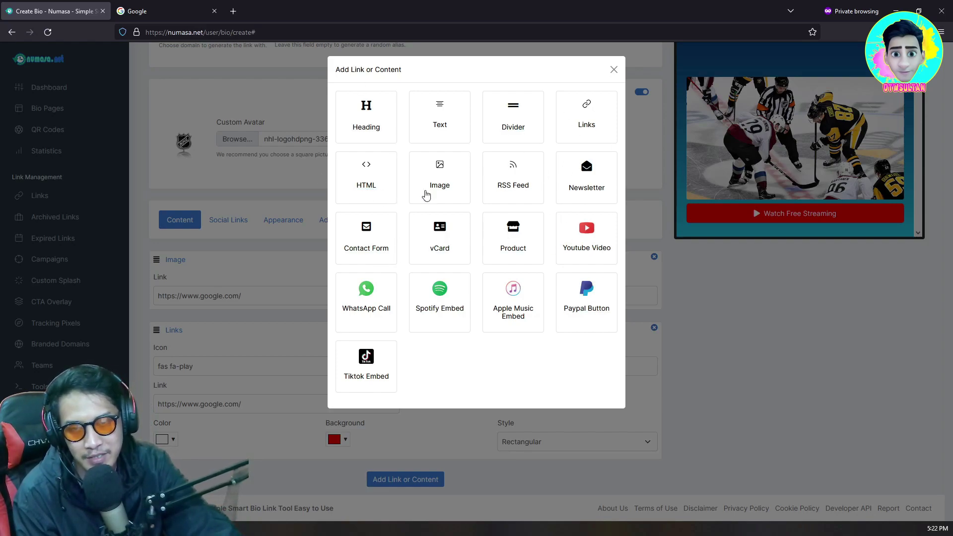
{"action": "left_click", "coordinate": [614, 70]}
{"action": "scroll", "coordinate": [568, 219], "scroll_direction": "up", "scroll_amount": 4}
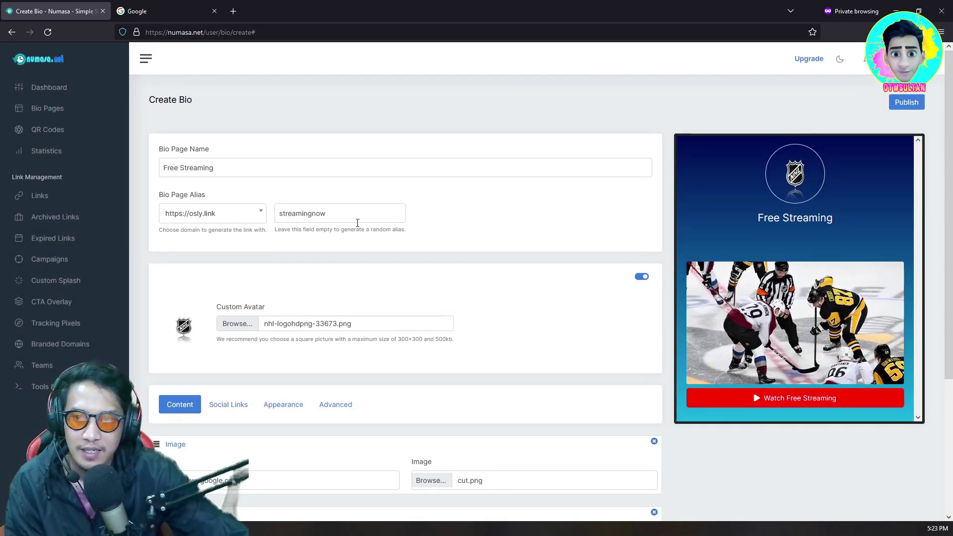
{"action": "scroll", "coordinate": [278, 298], "scroll_direction": "down", "scroll_amount": 1}
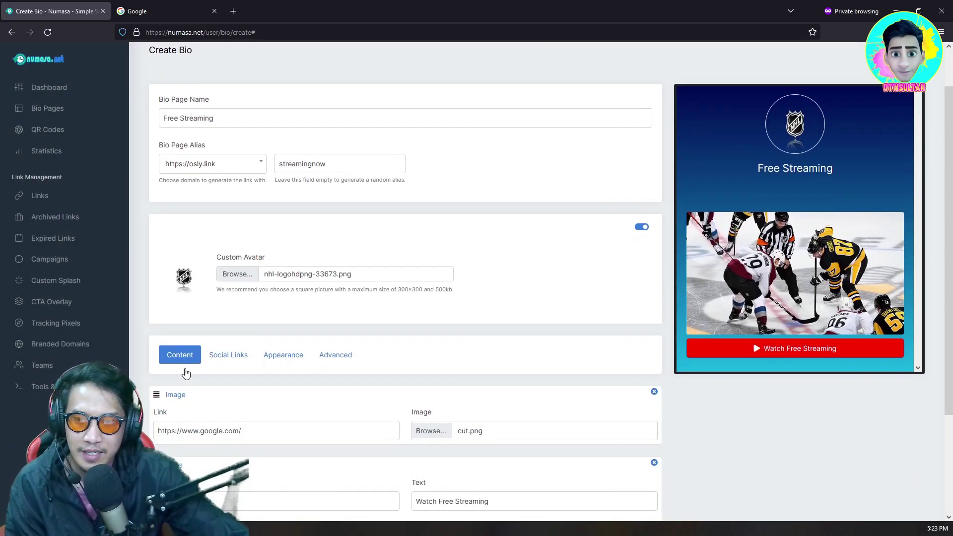
{"action": "left_click", "coordinate": [202, 171]}
{"action": "left_click", "coordinate": [202, 169]}
{"action": "scroll", "coordinate": [307, 253], "scroll_direction": "down", "scroll_amount": 3}
{"action": "scroll", "coordinate": [273, 236], "scroll_direction": "up", "scroll_amount": 4}
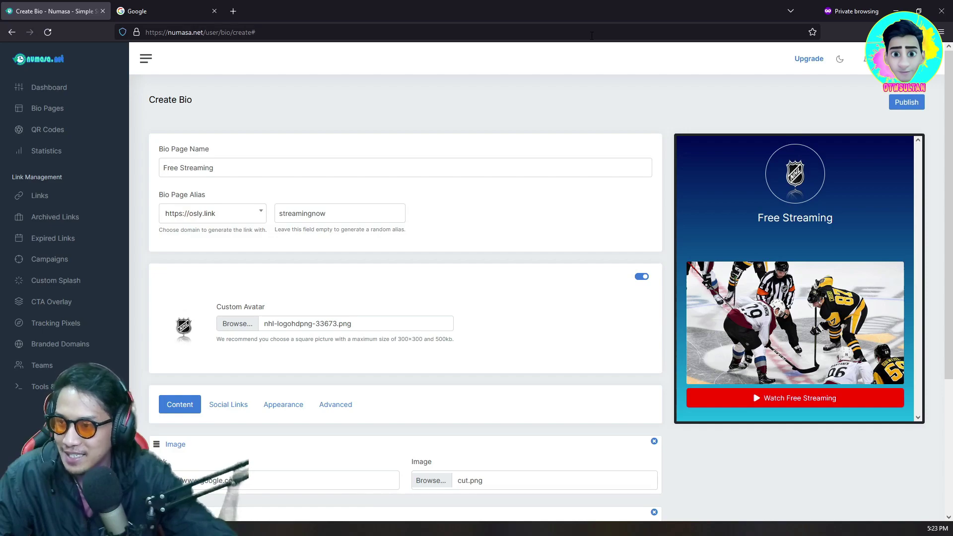
{"action": "scroll", "coordinate": [257, 260], "scroll_direction": "down", "scroll_amount": 2}
{"action": "scroll", "coordinate": [204, 277], "scroll_direction": "up", "scroll_amount": 2}
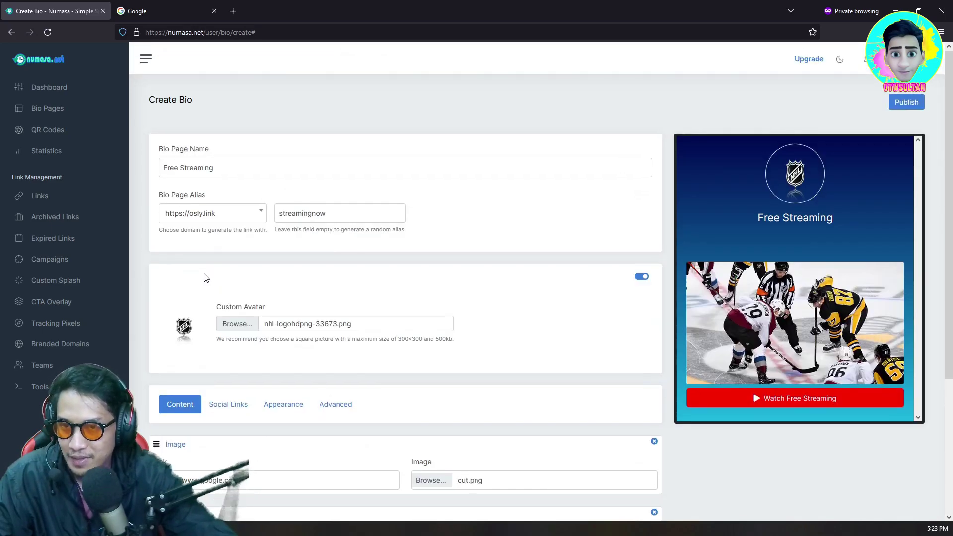